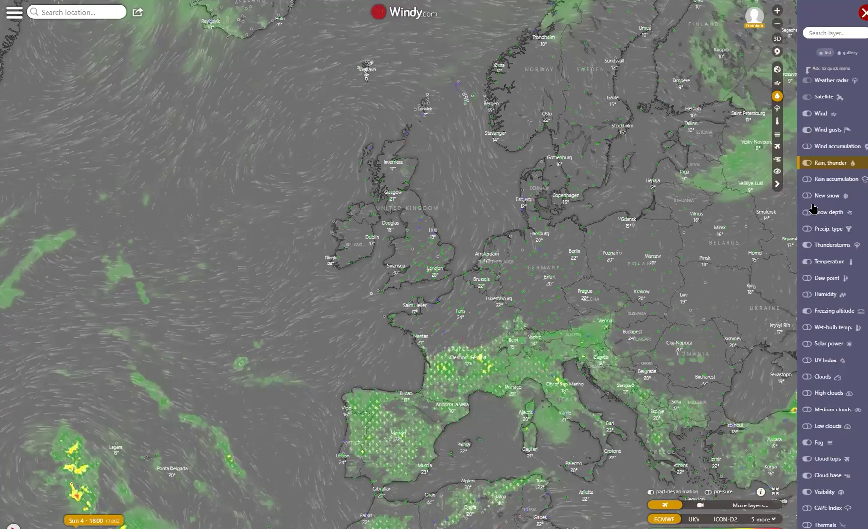
Review the full list of weather layers down to the isolines and expert mode options, and close the list.
scroll(814, 210, down, 5)
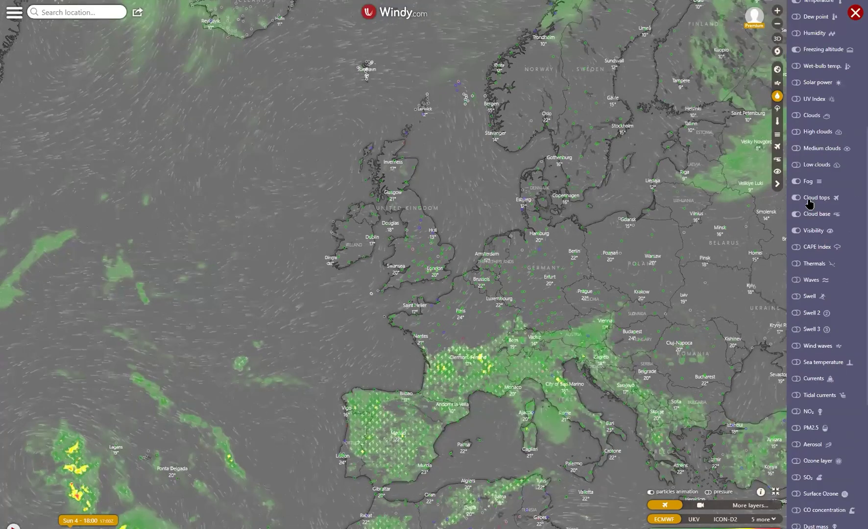
scroll(809, 202, down, 3)
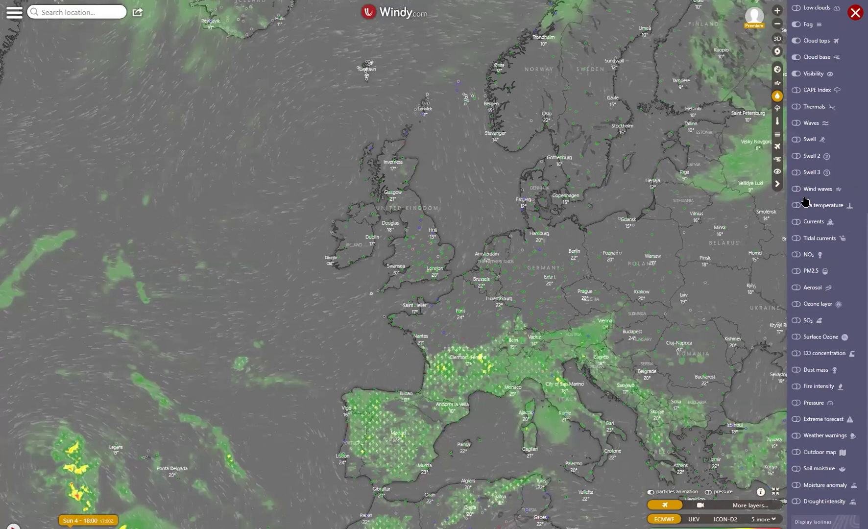
scroll(806, 202, down, 2)
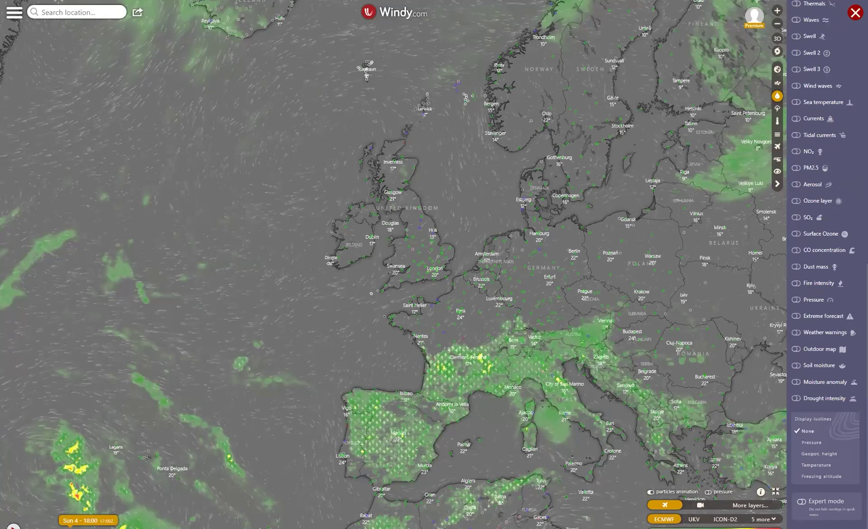
click(854, 12)
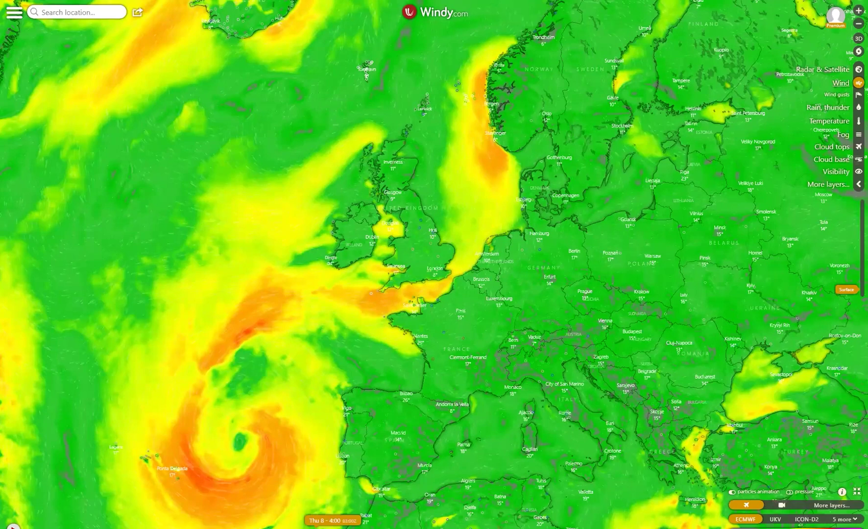
Show the Visibility layer on the map and check which additional forecast models are available for the wind and visibility layers.
mouse_move(845, 519)
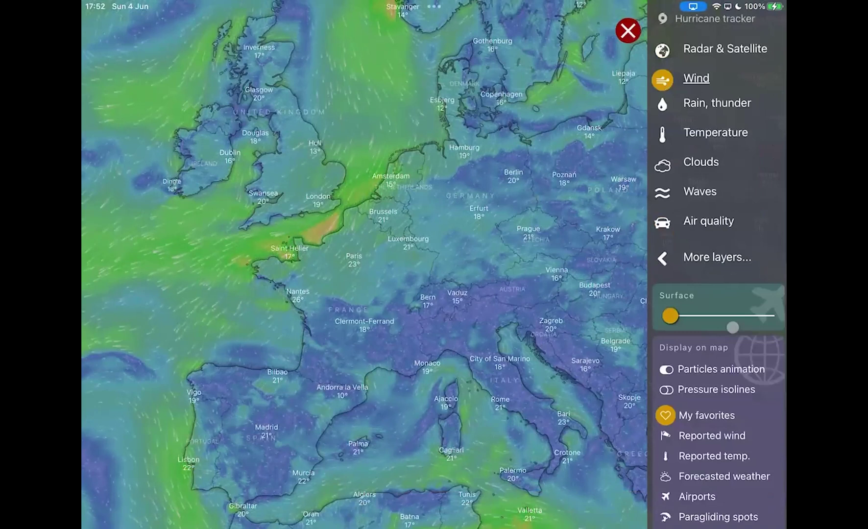
scroll(732, 327, down, 10)
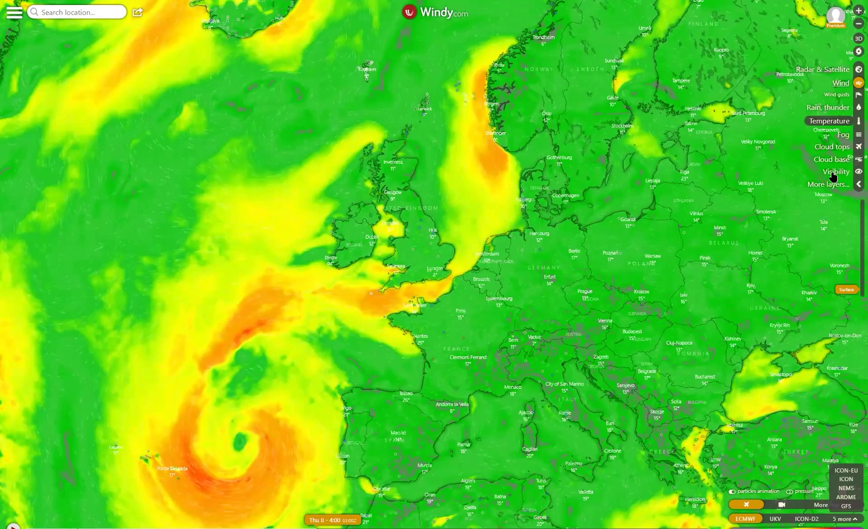
click(833, 174)
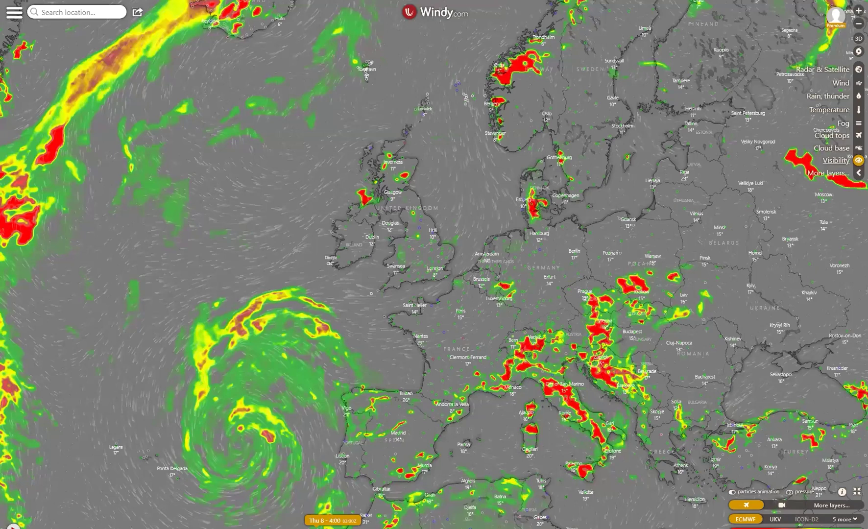
click(841, 519)
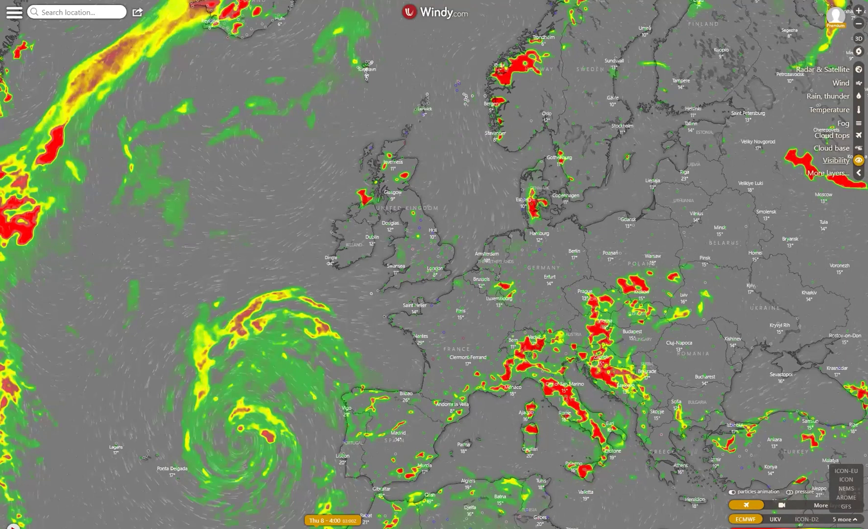
Display the Rain, thunder layer and set the forecast time to Sun 4 - 0:00.
click(837, 100)
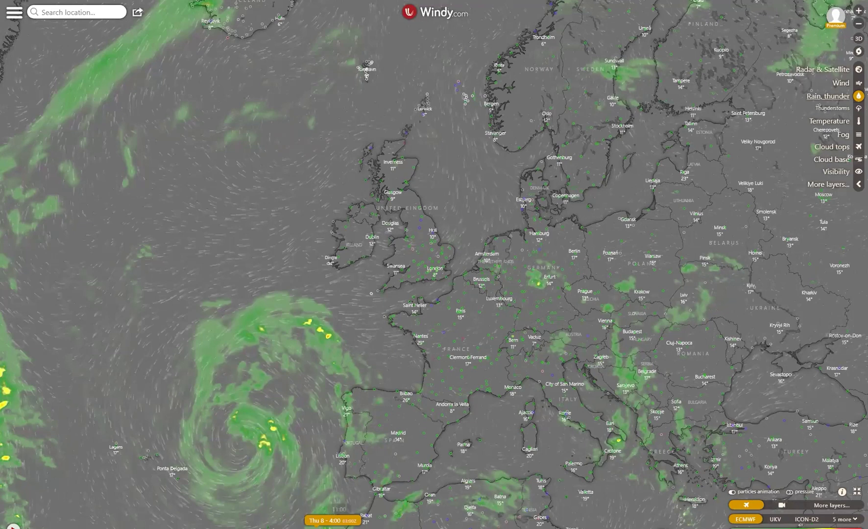
click(180, 519)
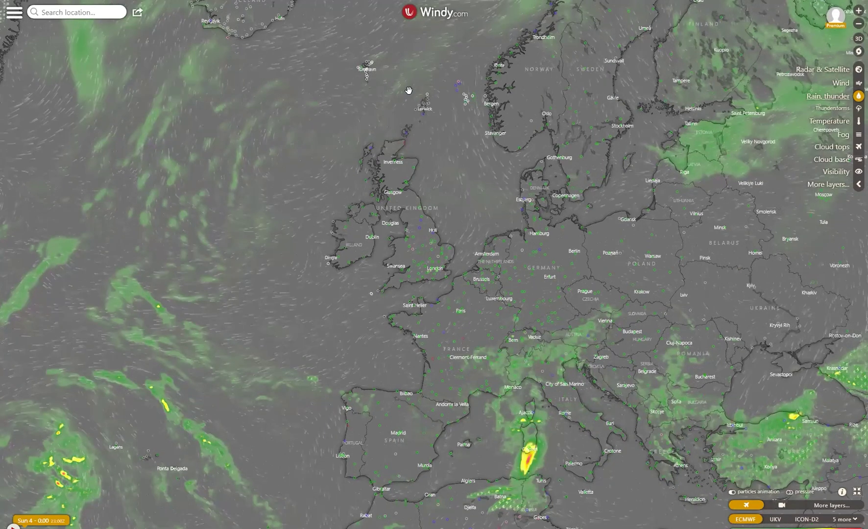
Open the color scale customization in the settings for the Cloud base overlay.
click(15, 13)
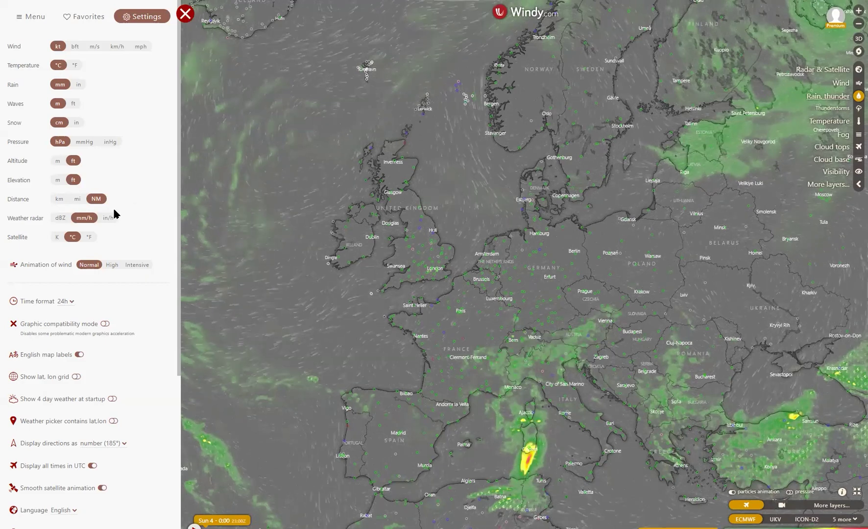
scroll(114, 214, down, 5)
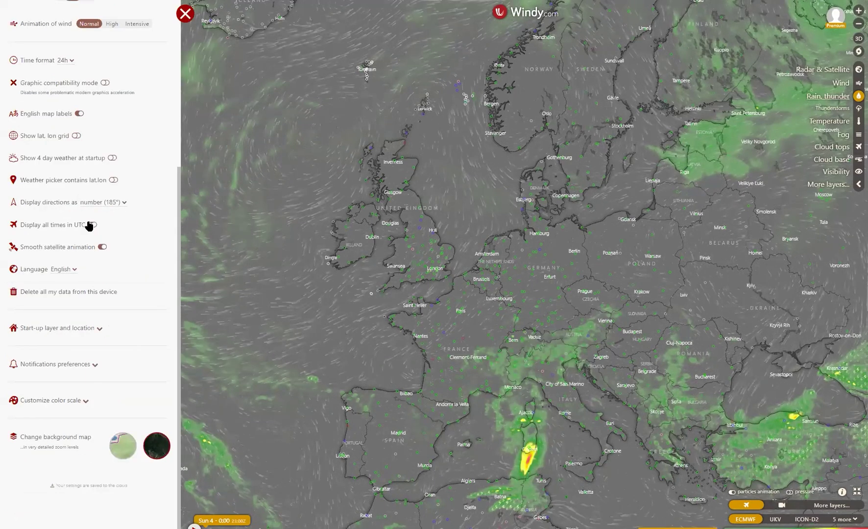
click(76, 403)
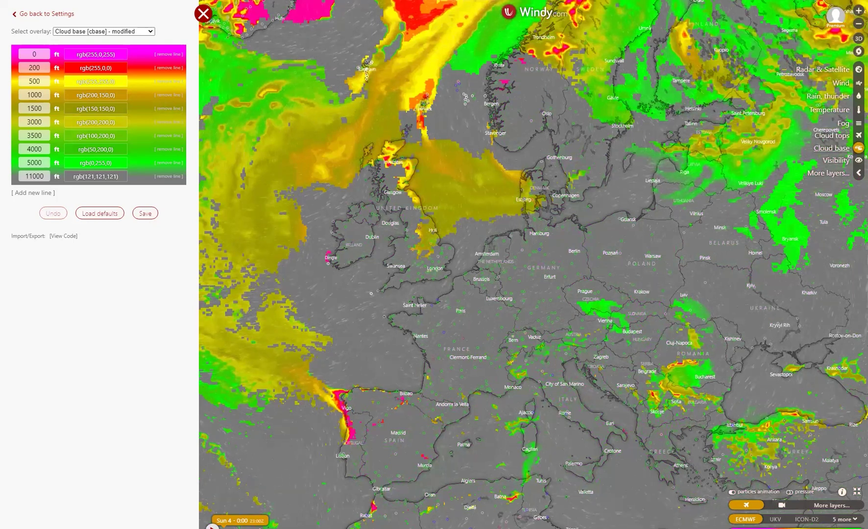
Inspect the colors assigned to 200, 3000 and 5000 ft in the Cloud base scale and save the scale.
click(105, 69)
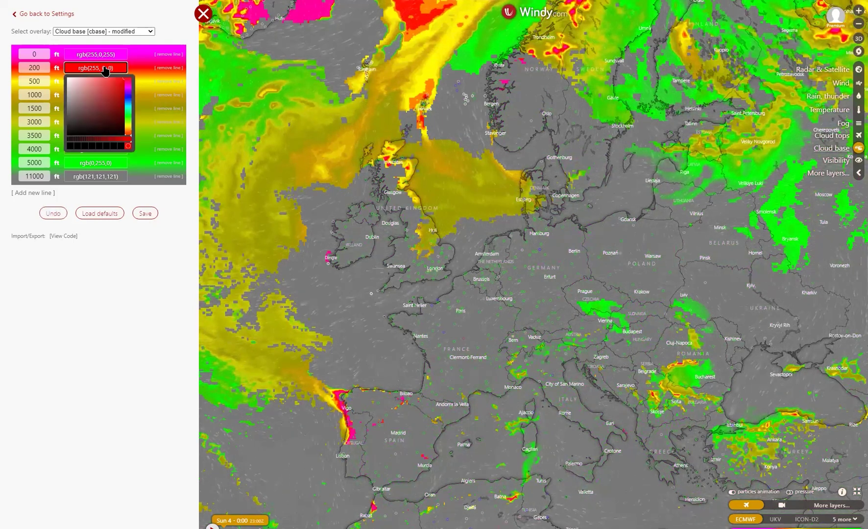
click(107, 75)
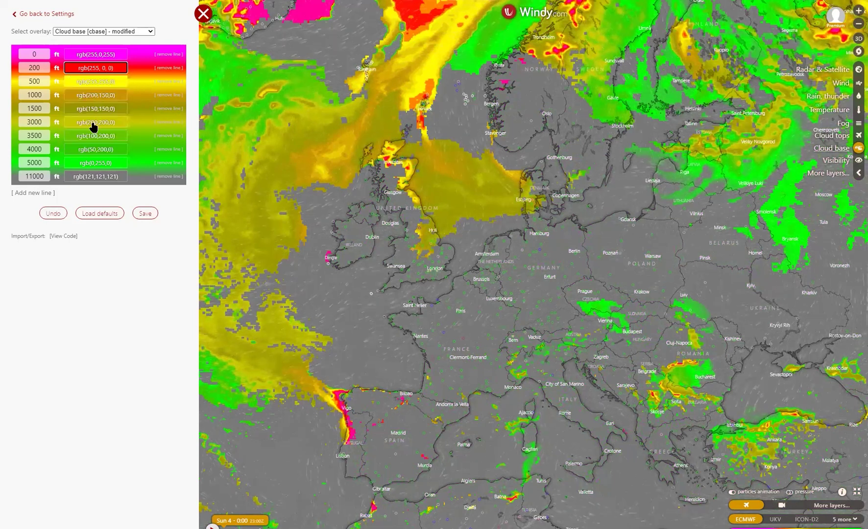
click(93, 125)
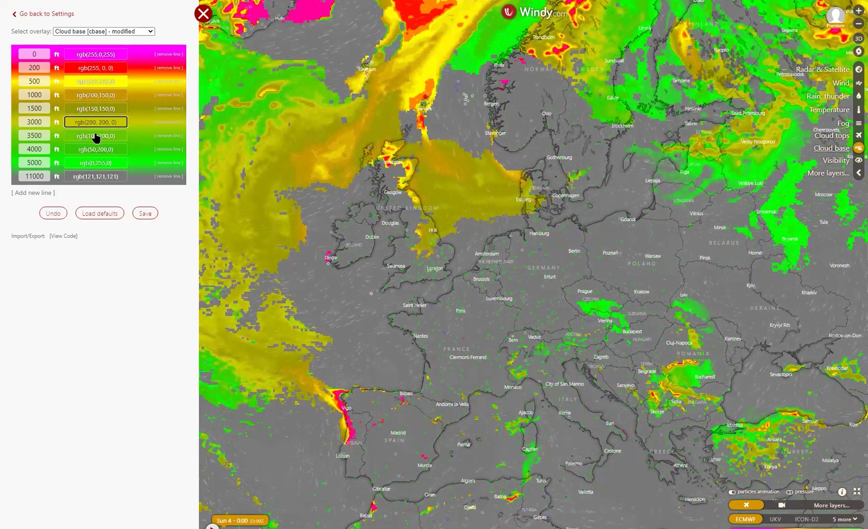
click(96, 167)
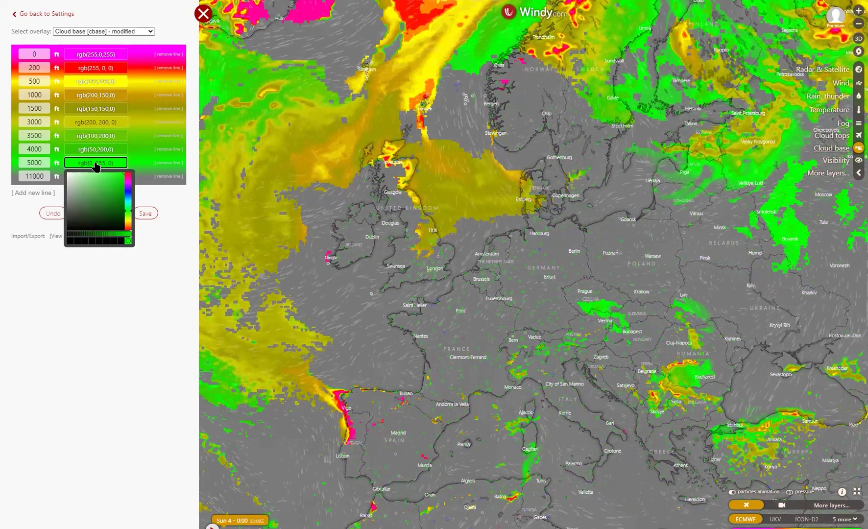
click(95, 164)
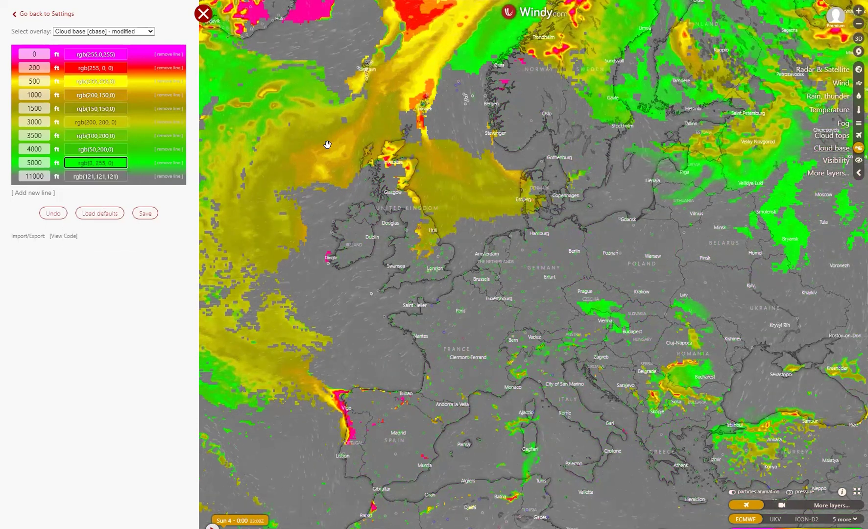
click(346, 296)
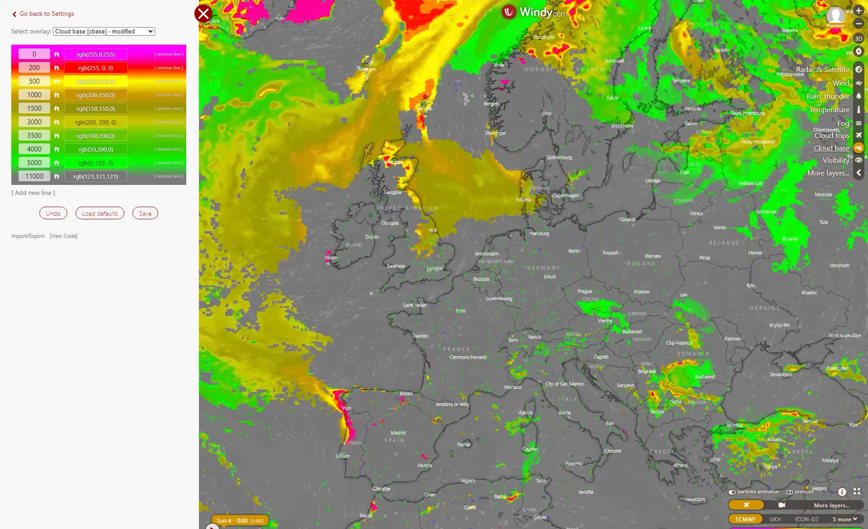
click(144, 215)
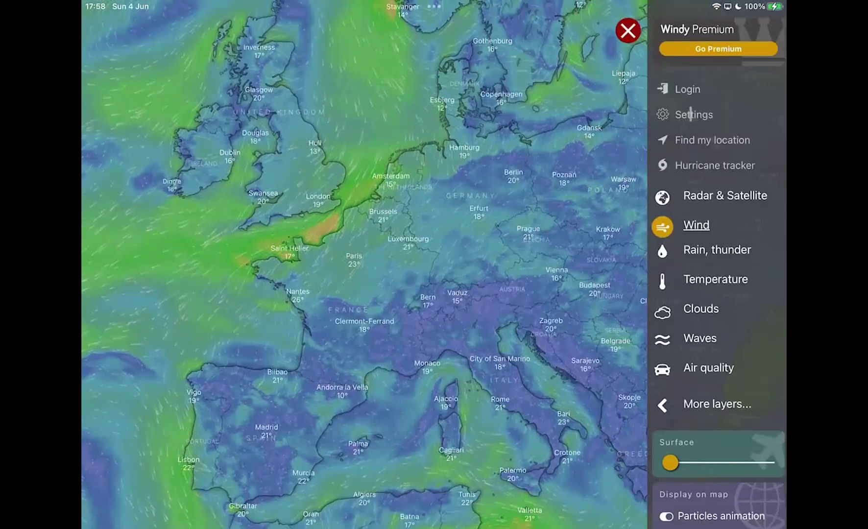
In the Windy tablet app, go through the settings and open the color scale customization for the Wind overlay.
click(691, 114)
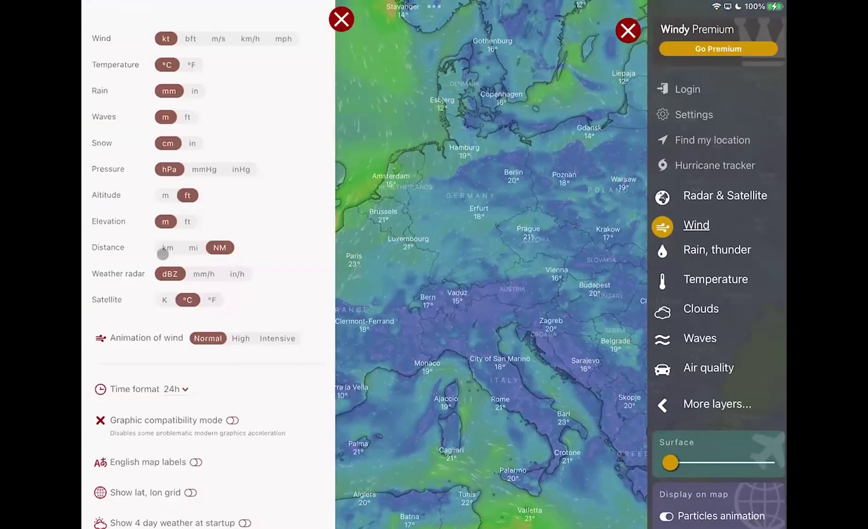
scroll(163, 253, down, 3)
scroll(178, 258, down, 5)
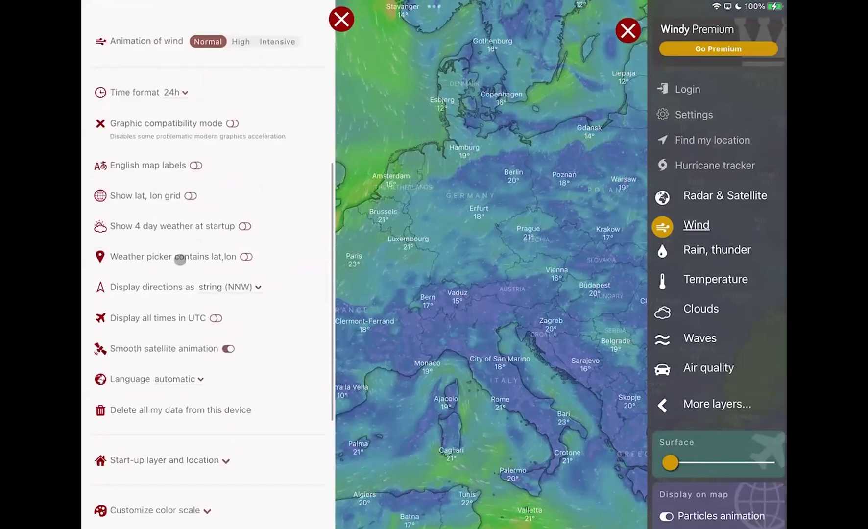
scroll(179, 259, down, 4)
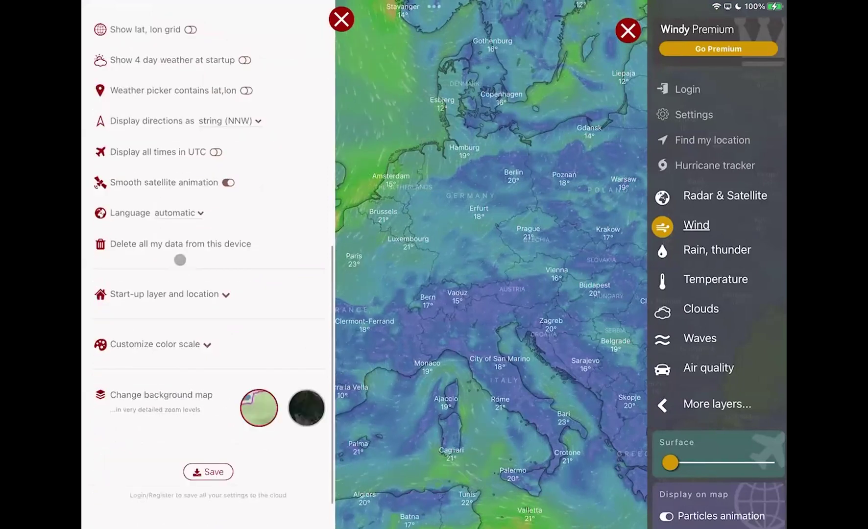
click(201, 347)
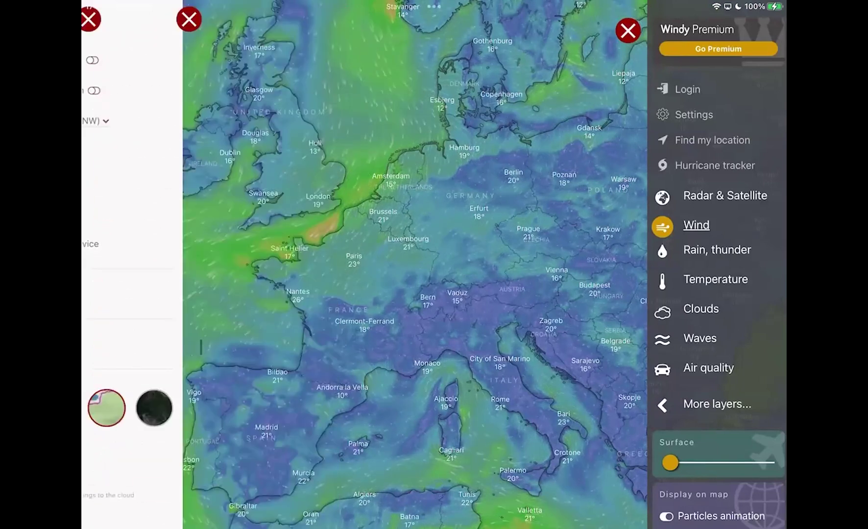
scroll(201, 337, down, 3)
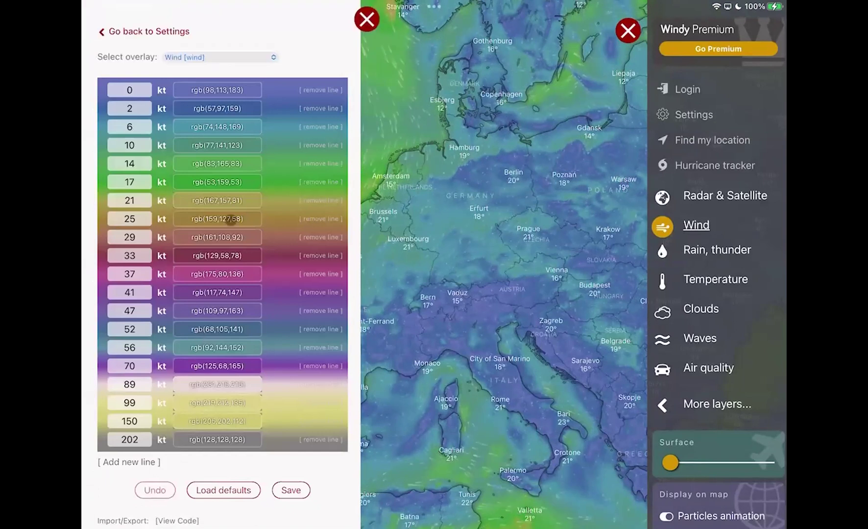
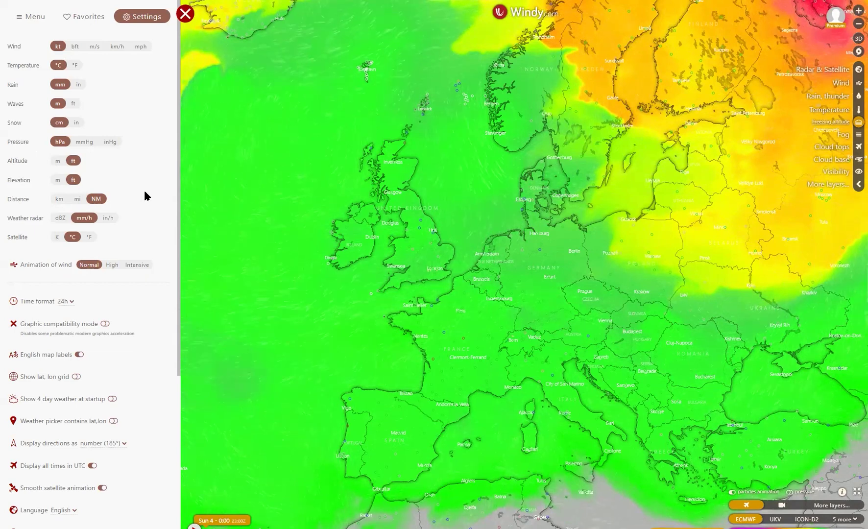
Expand the start-up layer and location settings and view the available formats for displaying directions.
scroll(96, 248, down, 4)
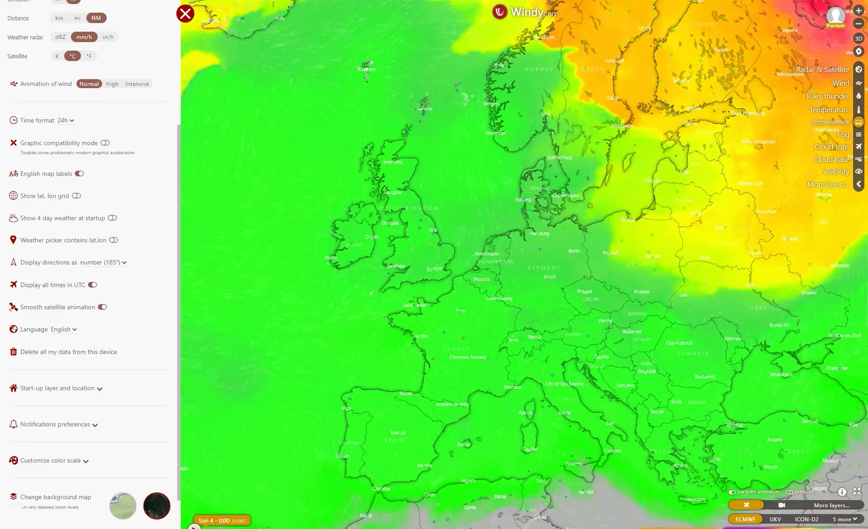
click(98, 390)
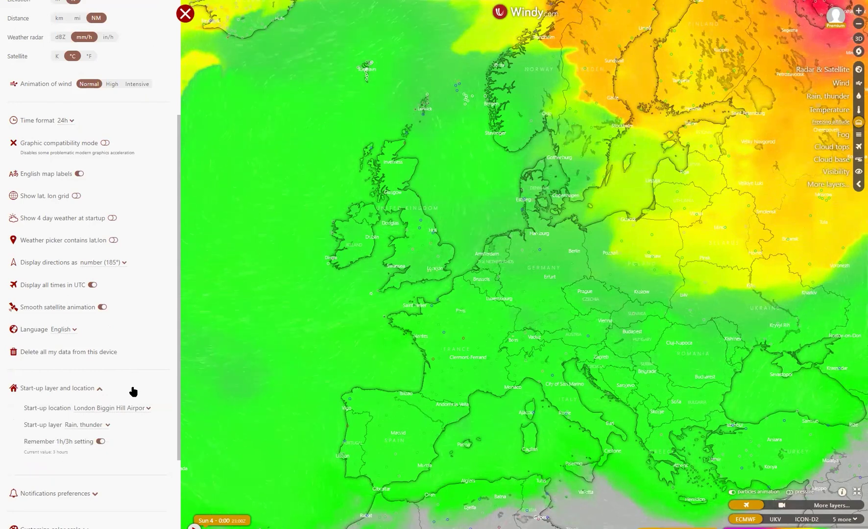
click(122, 261)
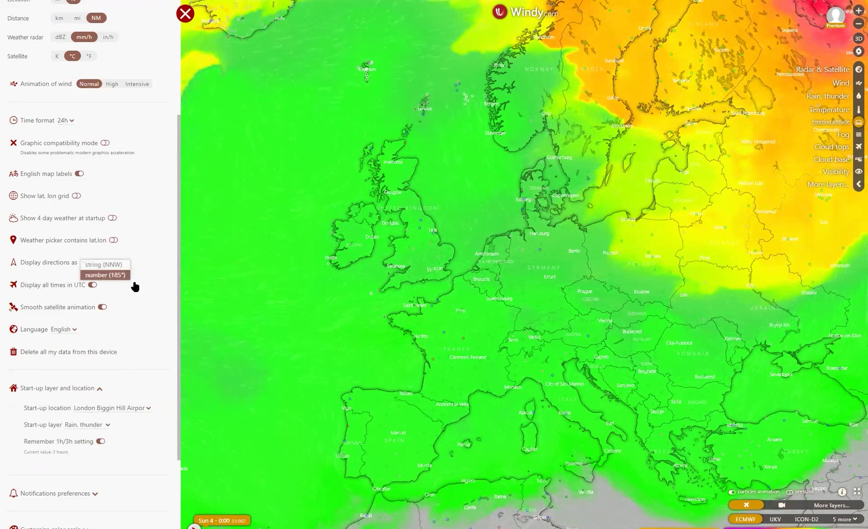
click(135, 286)
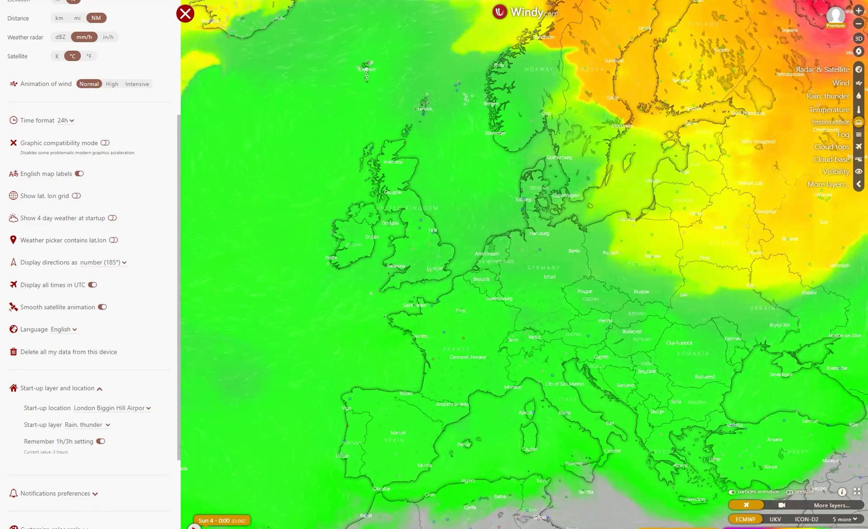
Remove Freezing altitude from the quick menu and look through the lists of weather layers and map points such as airports and webcams.
click(857, 185)
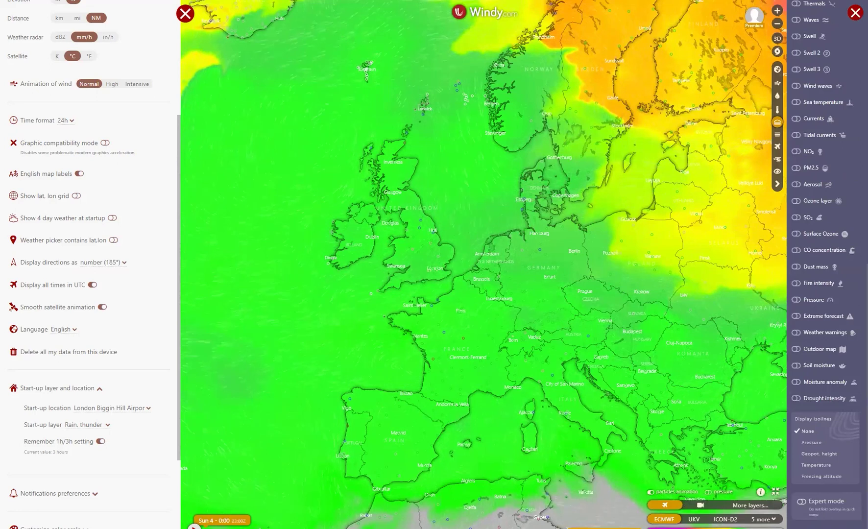
scroll(828, 149, up, 10)
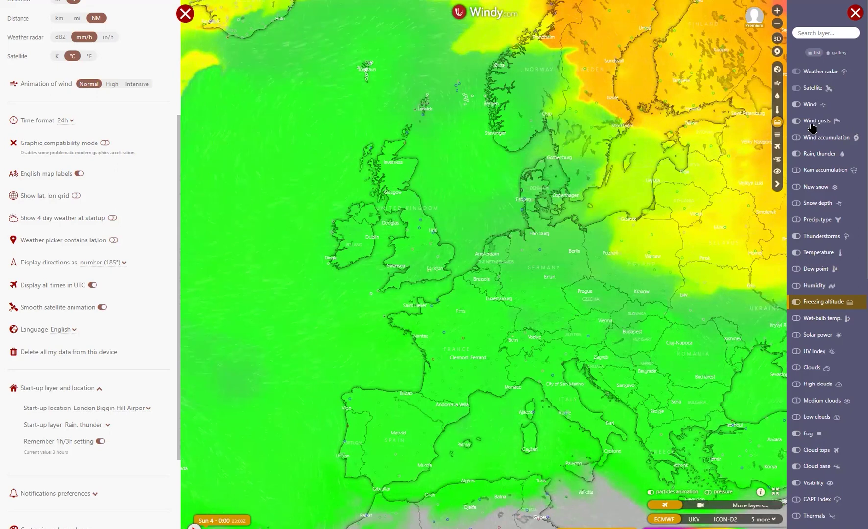
scroll(816, 157, down, 2)
scroll(827, 188, down, 8)
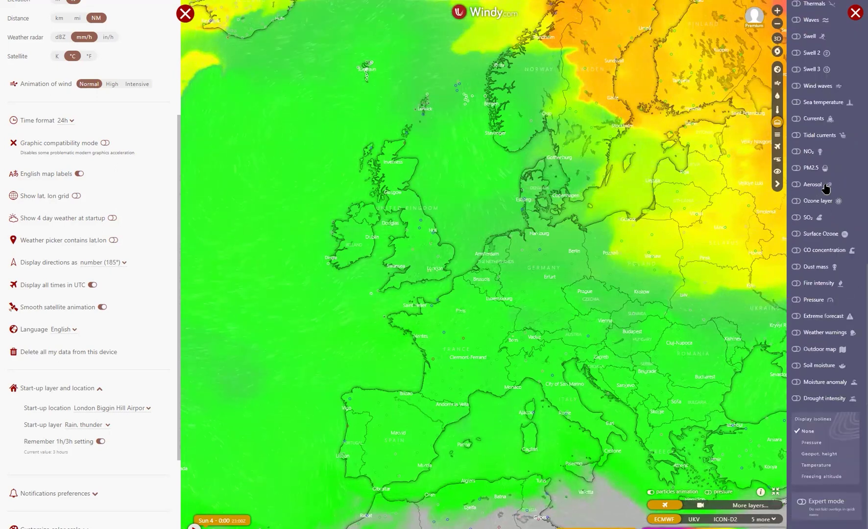
scroll(826, 188, up, 5)
scroll(829, 184, up, 4)
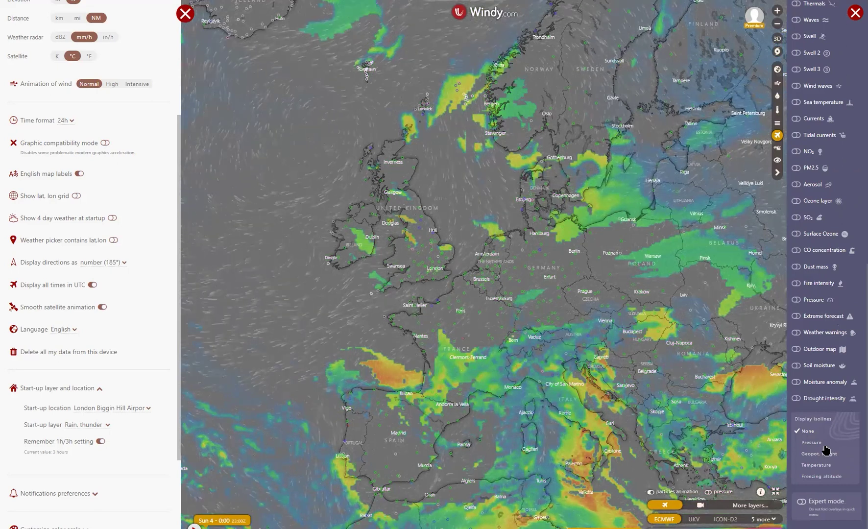
scroll(826, 450, up, 5)
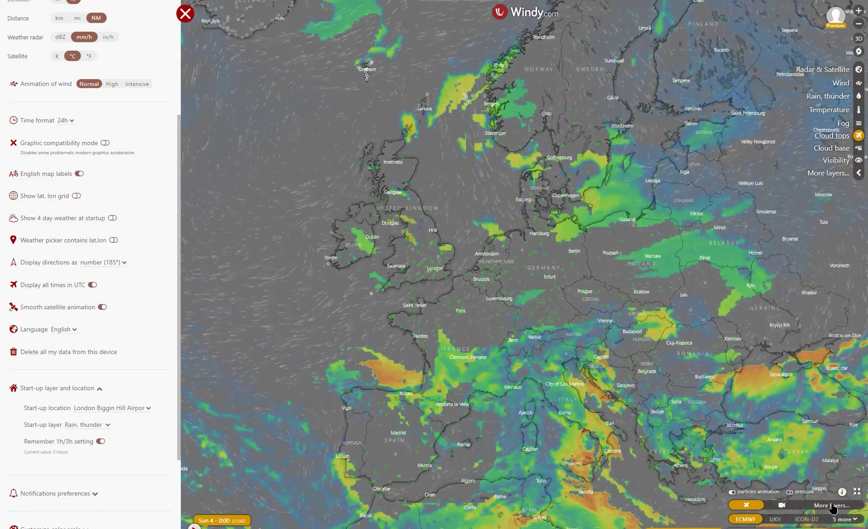
click(832, 506)
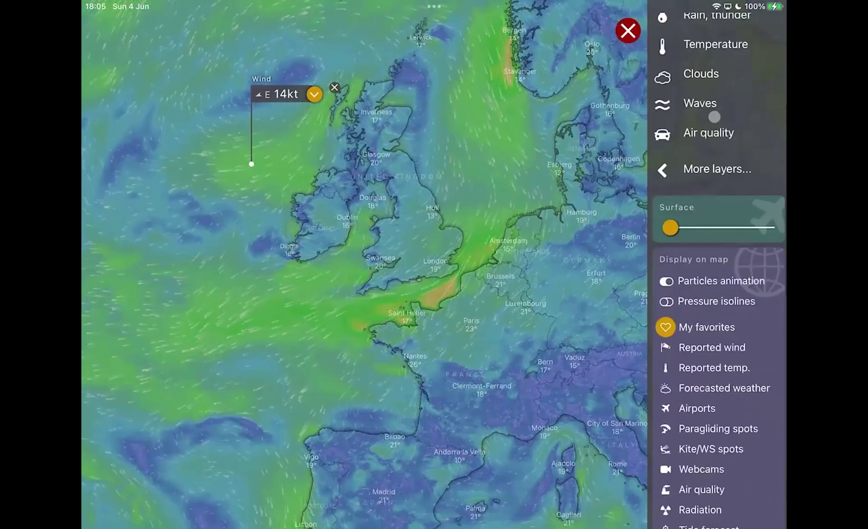
scroll(715, 116, down, 4)
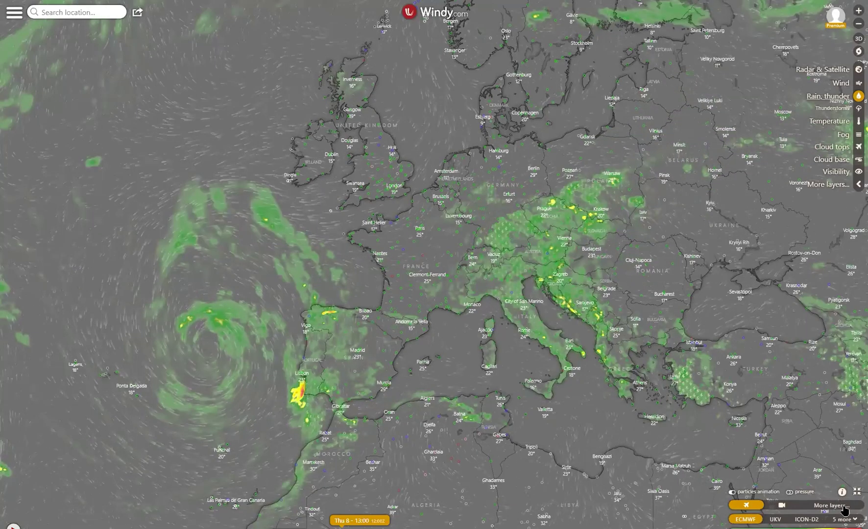
Compare the ECMWF and GFS models on the Rain, thunder layer while advancing the forecast time from Sun 4 to Tue 6 - 10:00.
mouse_move(845, 516)
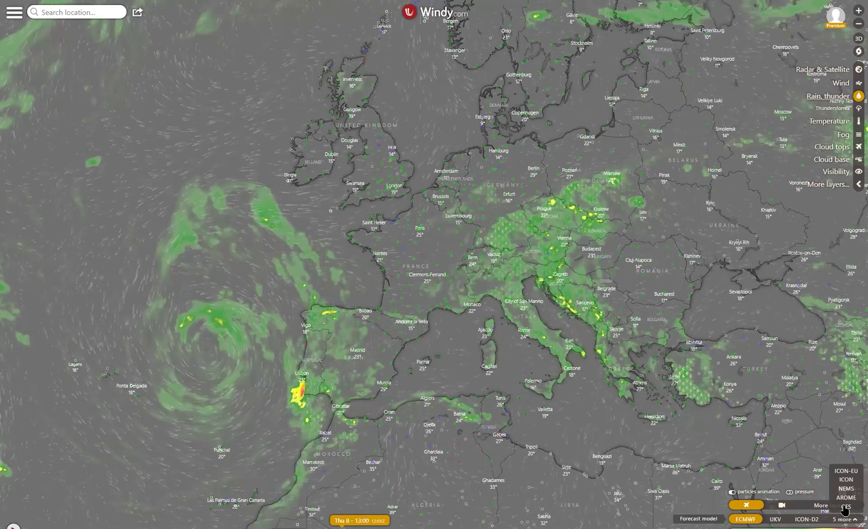
click(845, 507)
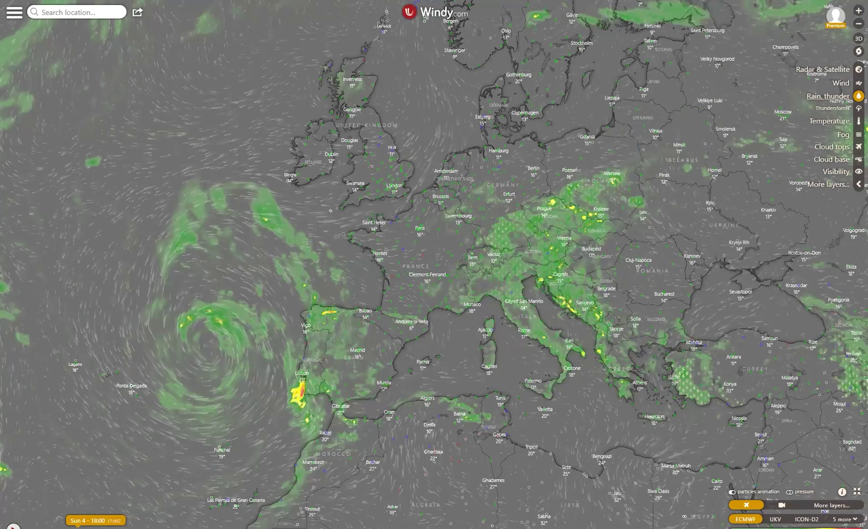
drag(78, 525, 25, 525)
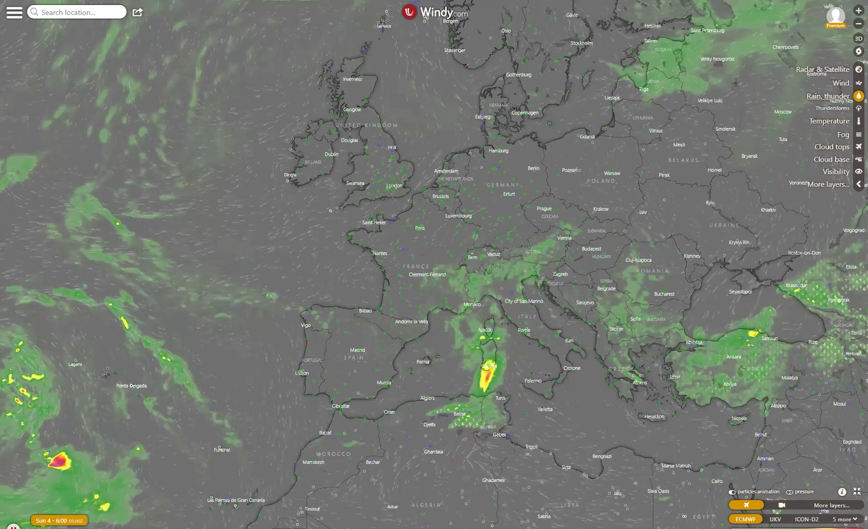
click(82, 527)
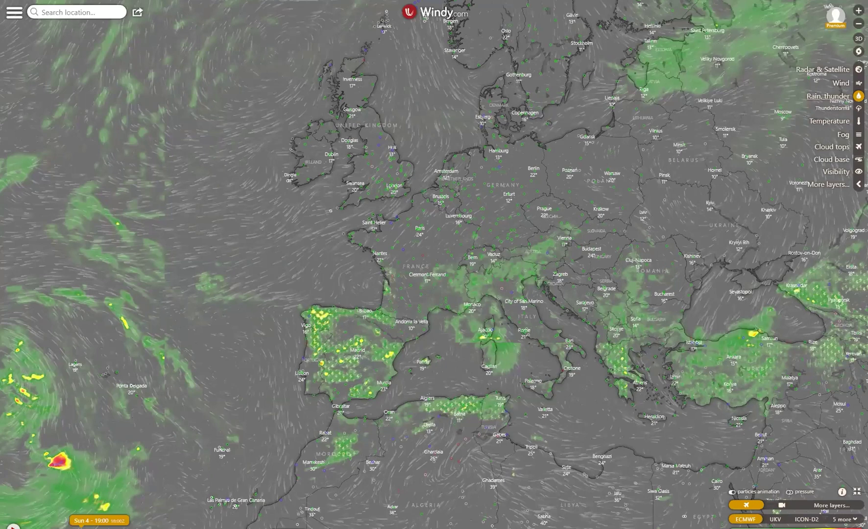
drag(63, 520, 132, 520)
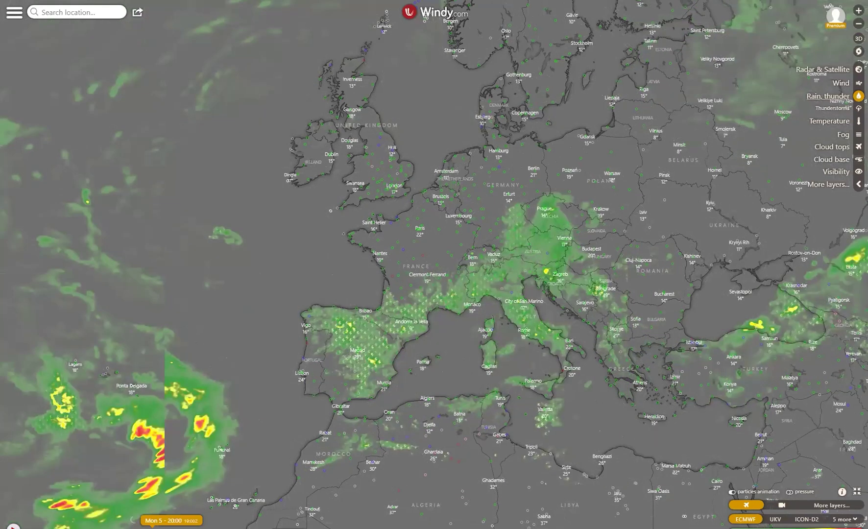
click(168, 527)
click(195, 527)
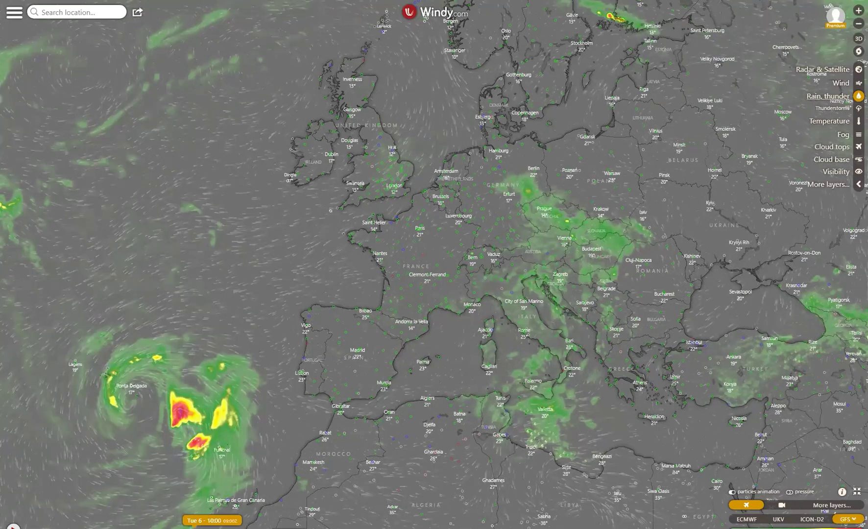
Run the rain forecast from Sun 4 and compare the ECMWF and GFS models at Sun 11 - 10:00.
click(13, 526)
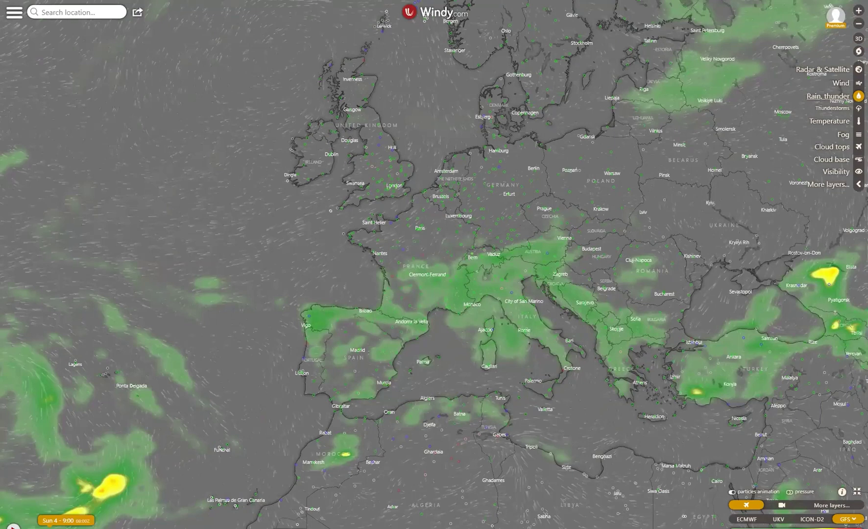
drag(49, 526, 97, 526)
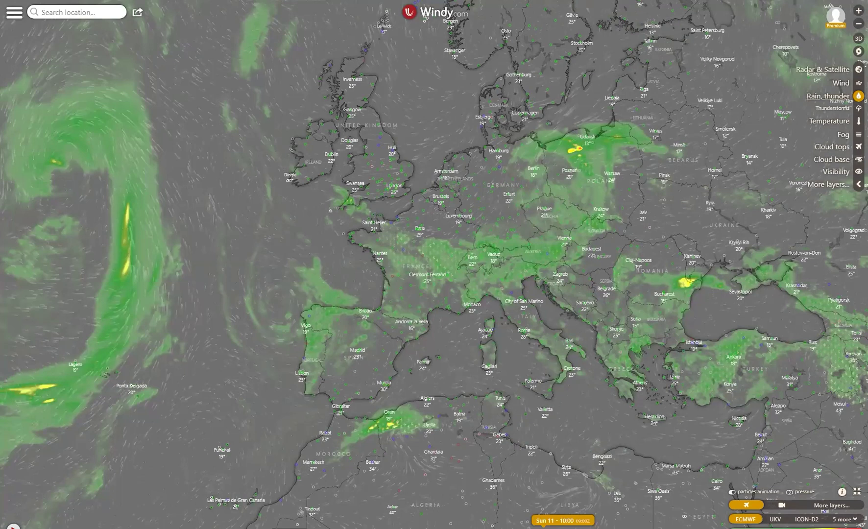
click(849, 512)
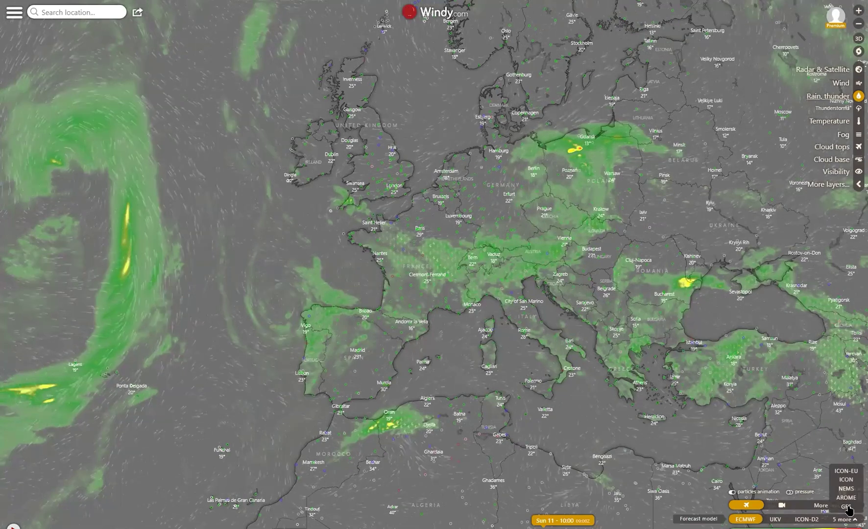
click(846, 507)
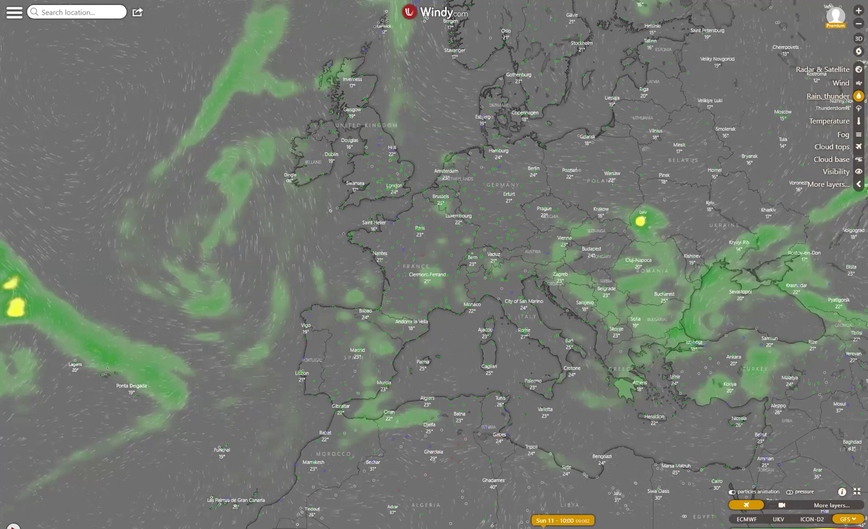
Switch the rain forecast to the ICON model at Thu 8 - 22:00 and place the weather picker over Poland.
mouse_move(849, 487)
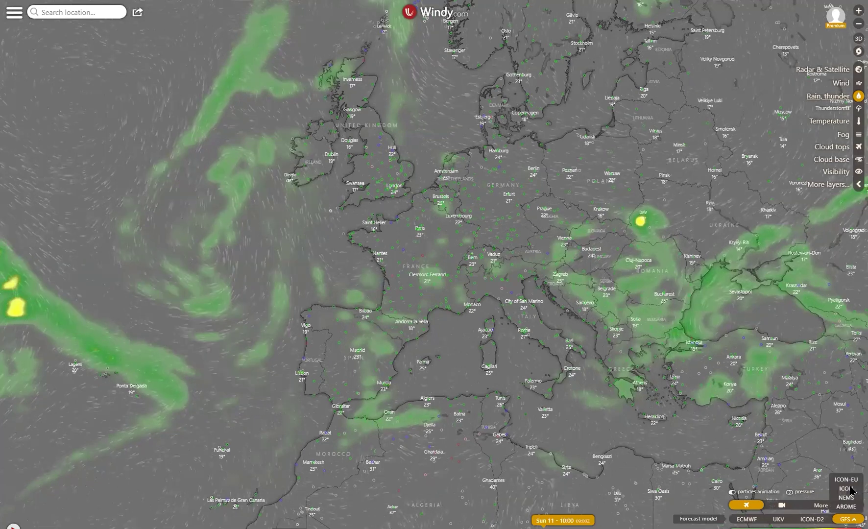
click(848, 488)
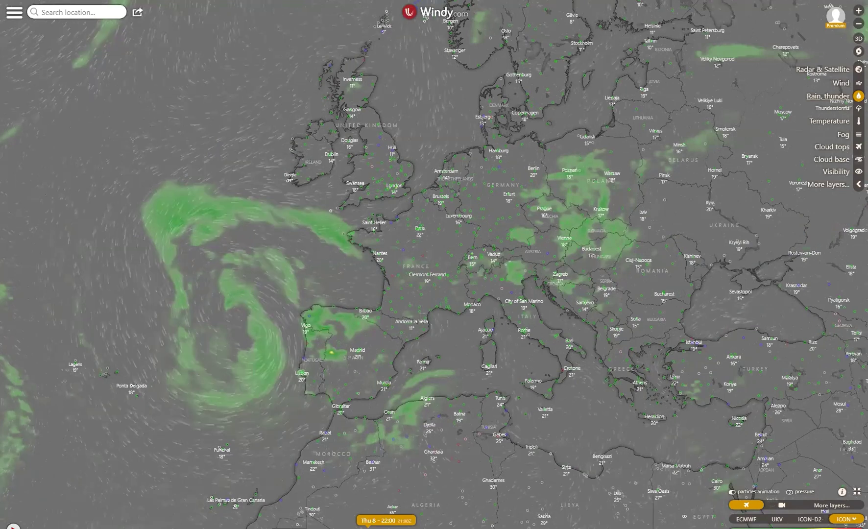
click(583, 183)
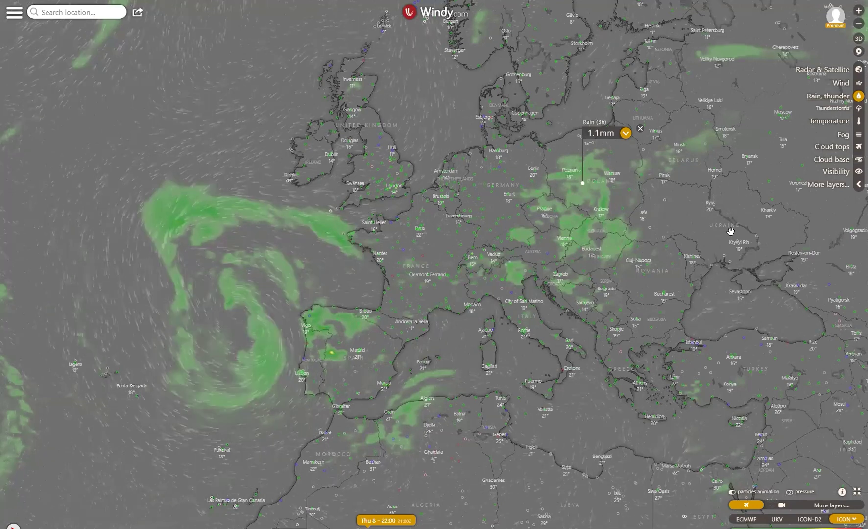
right_click(581, 186)
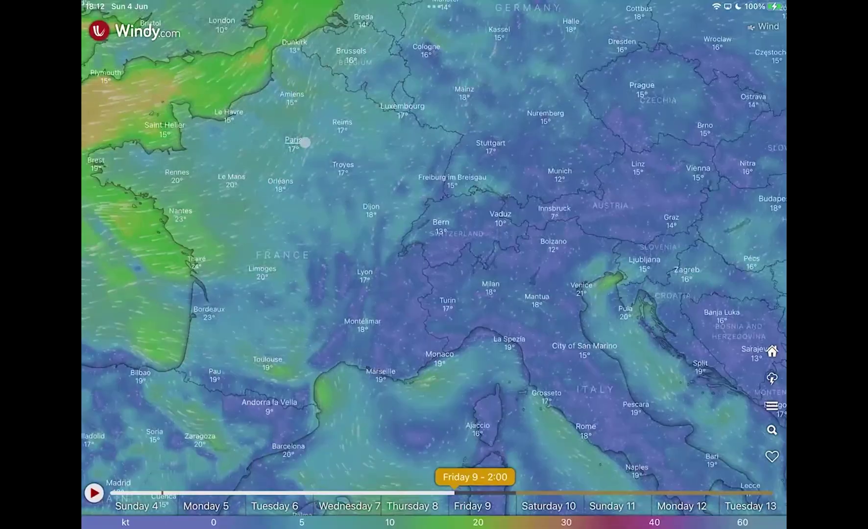
In the Windy tablet app, check the wind just beside Paris with the weather picker and dismiss it.
click(305, 142)
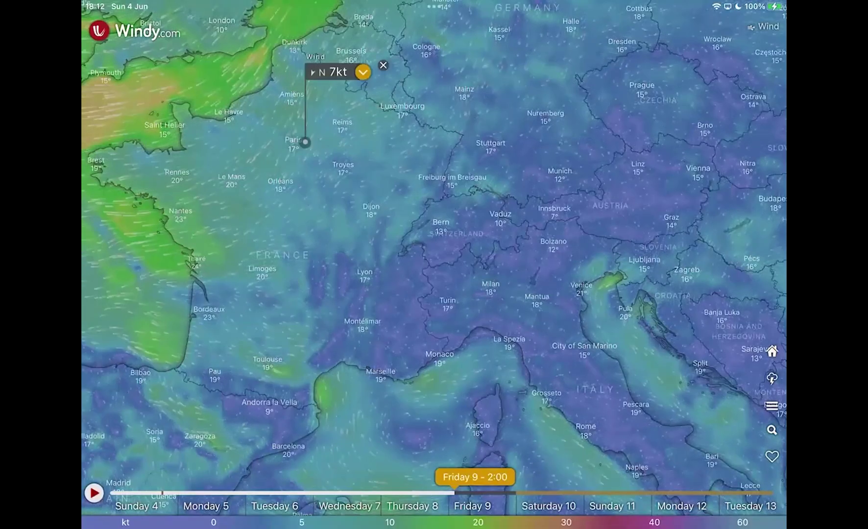
click(312, 139)
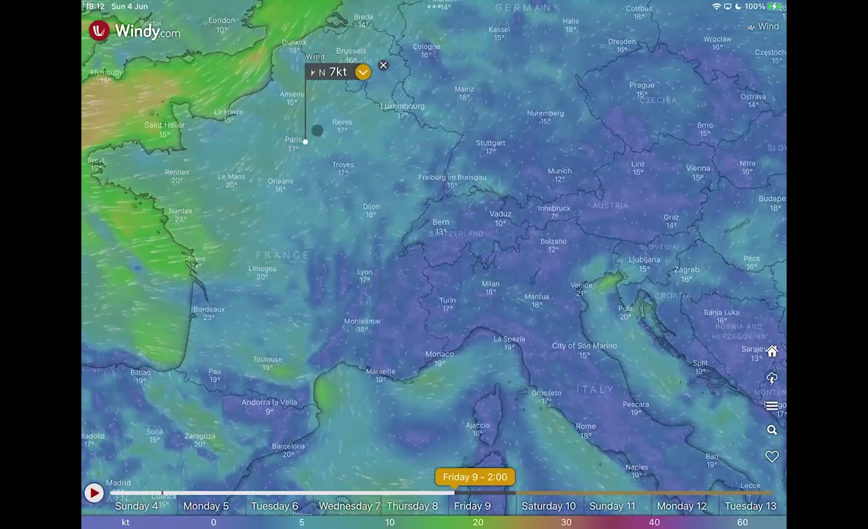
click(385, 66)
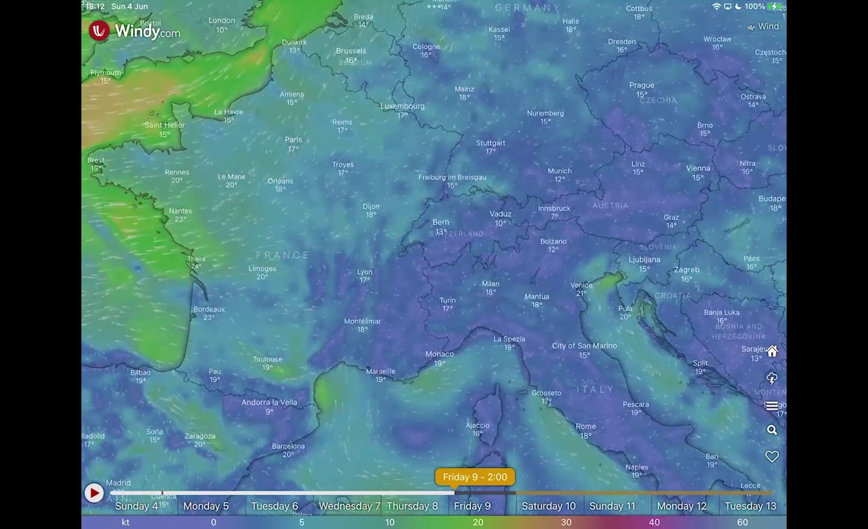
right_click(356, 141)
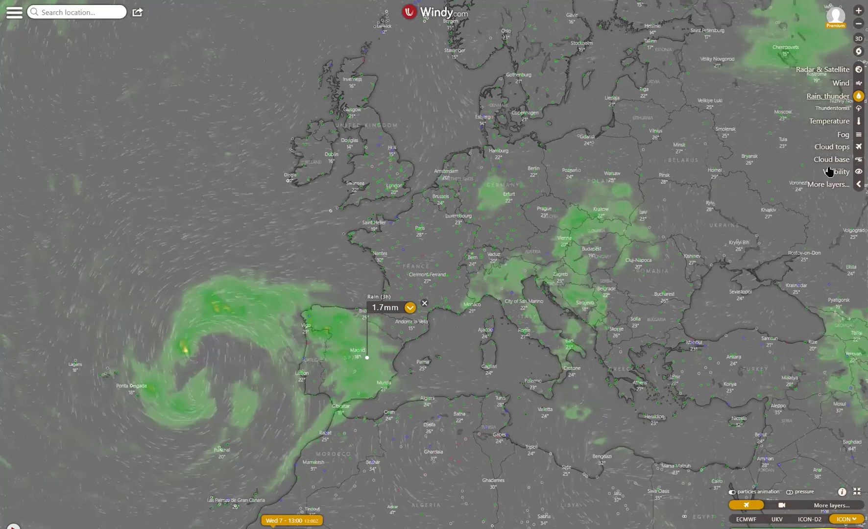
On the Windy website, switch the map from Rain, thunder to the Wind and Cloud base layers.
click(841, 83)
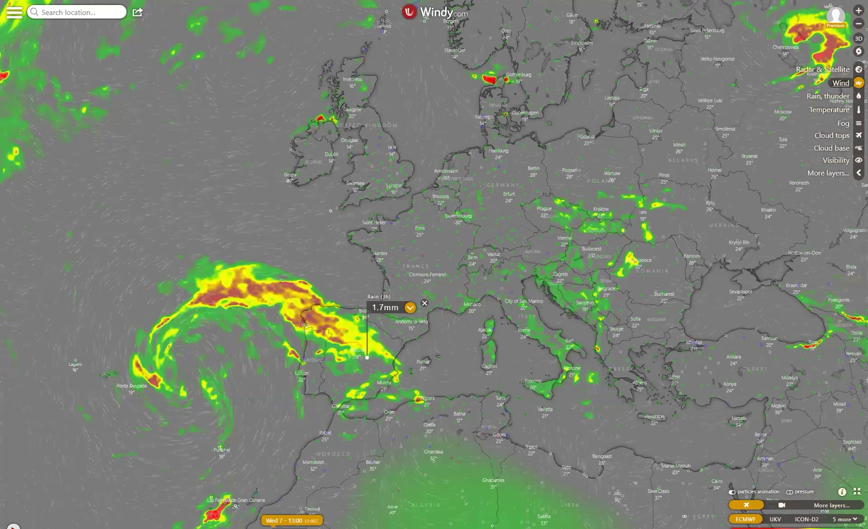
click(832, 148)
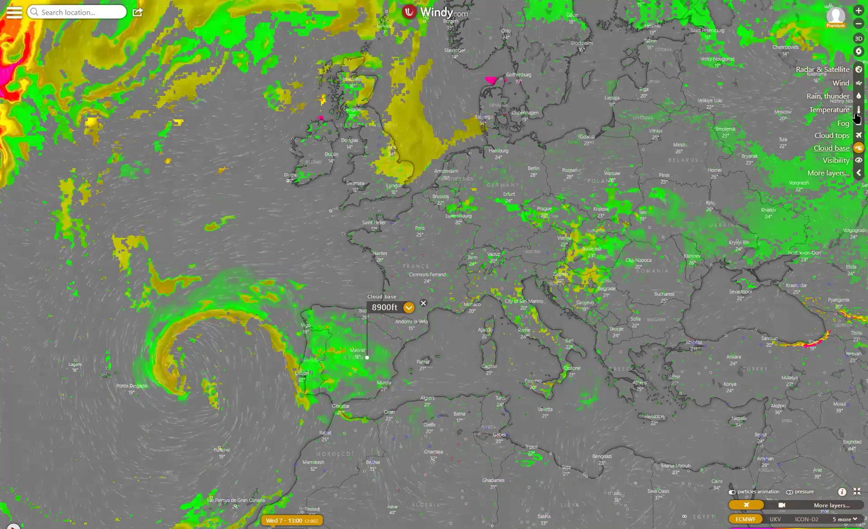
Display the Wind layer at the 700 hPa (3000 m, FL100) level, and switch the map to the Fog layer.
click(858, 82)
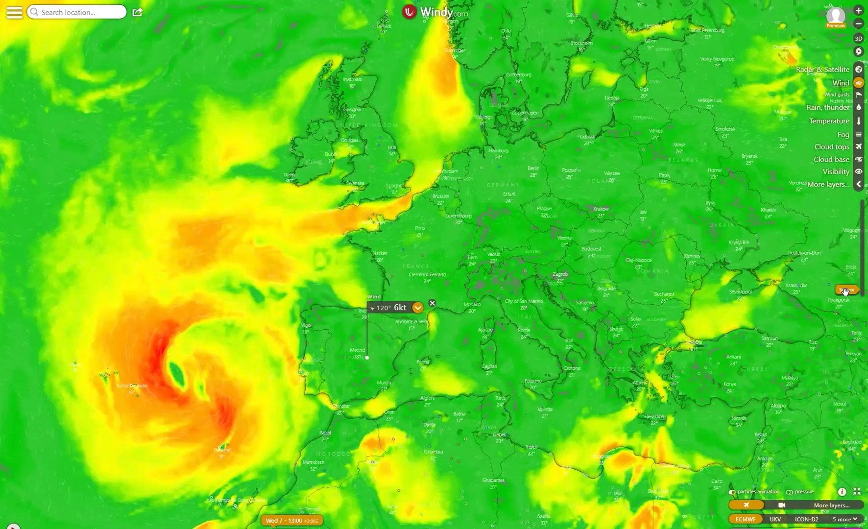
click(857, 264)
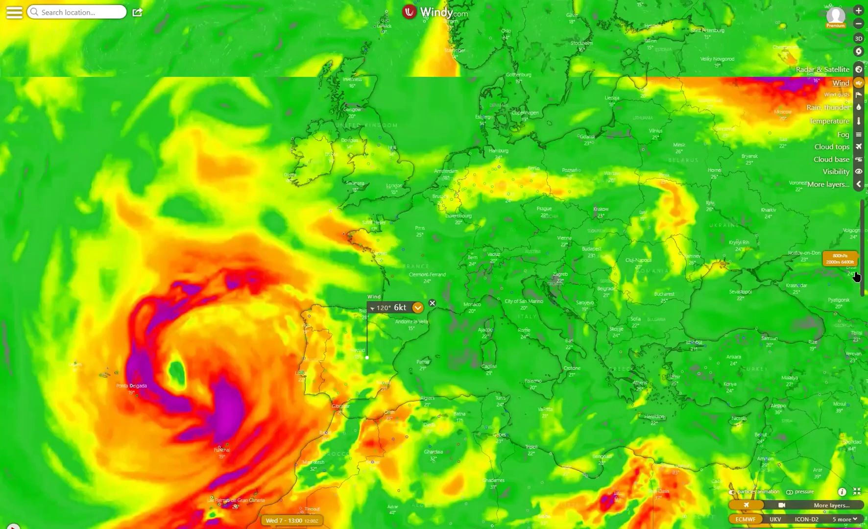
drag(851, 259, 852, 250)
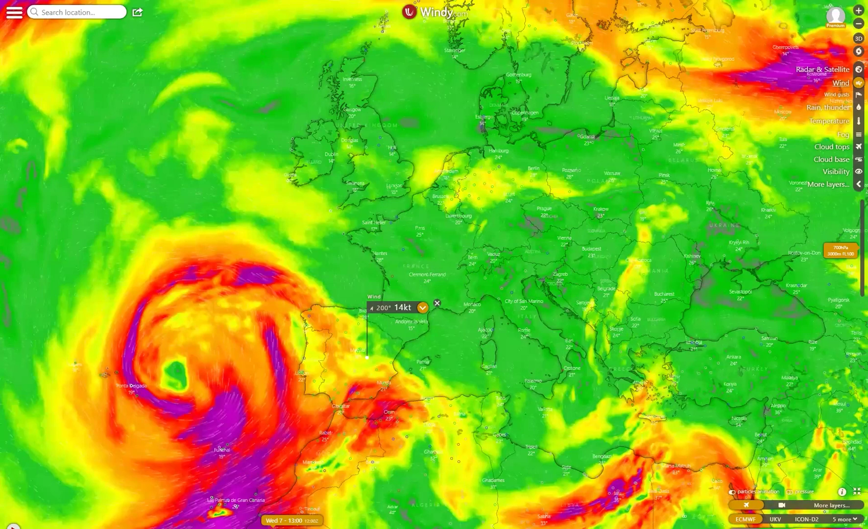
click(843, 135)
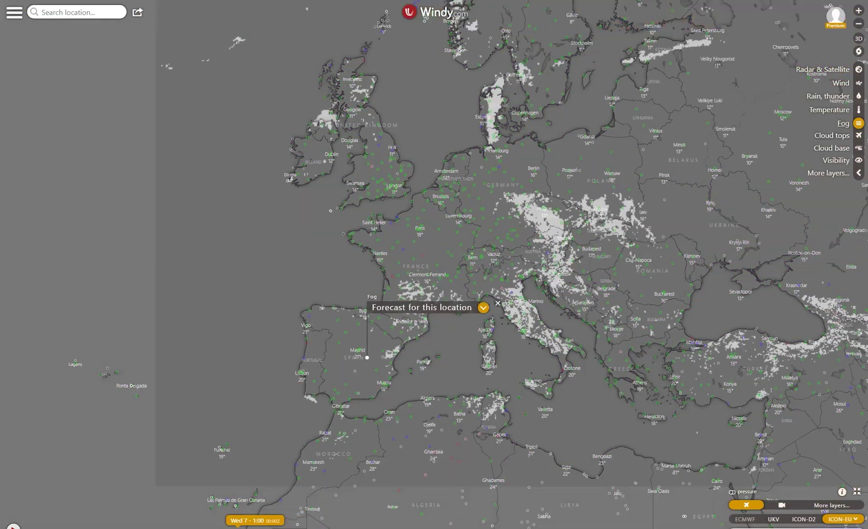
Compare the Fog forecast in the ICON, ICON-D2 and UKV models, and move the forecast time forward from Tue 6 - 13:00.
mouse_move(850, 480)
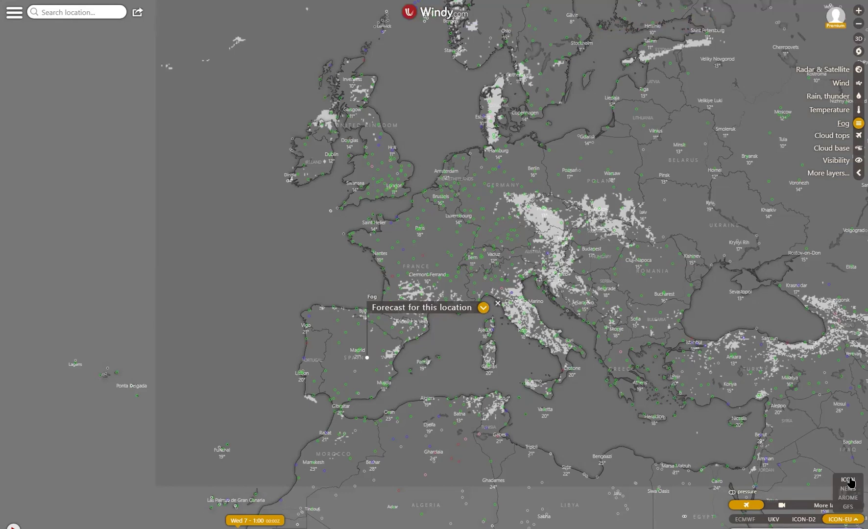
click(848, 479)
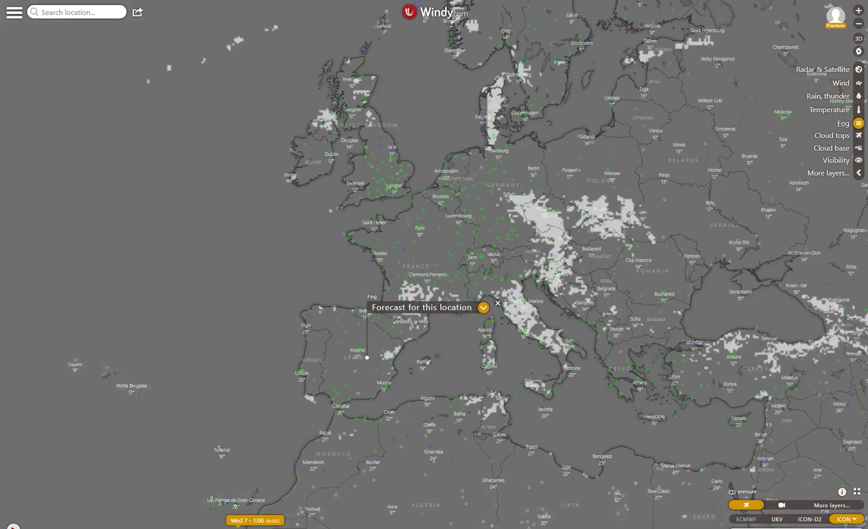
click(845, 519)
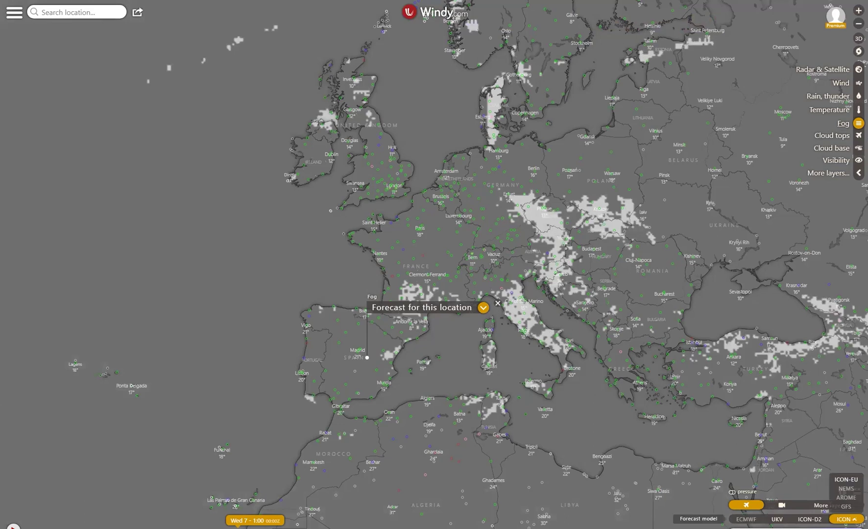
click(808, 518)
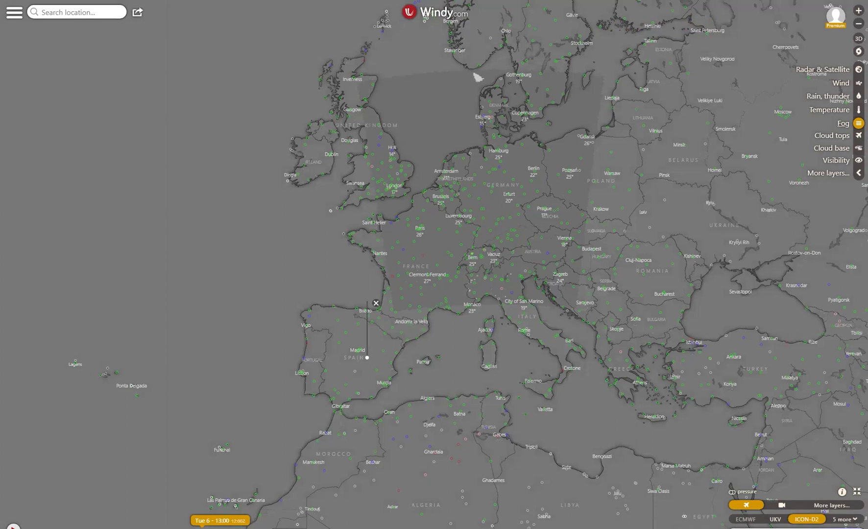
click(775, 519)
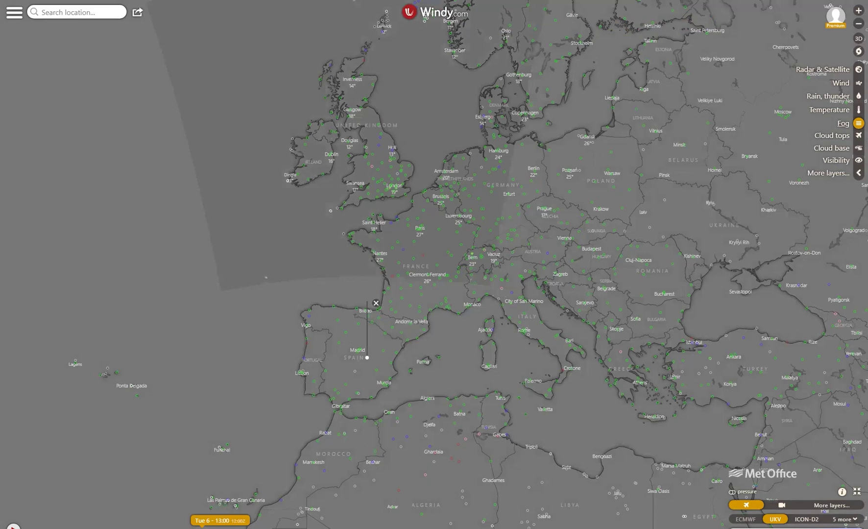
drag(209, 526, 243, 526)
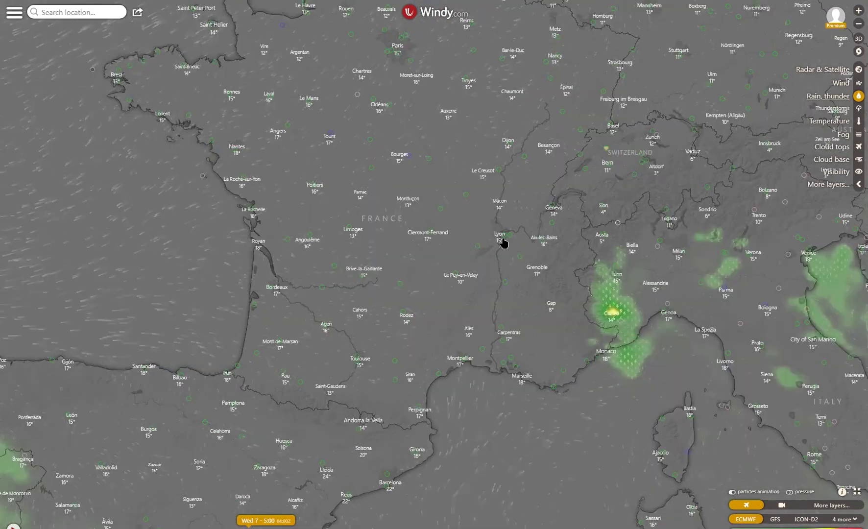
Check the METAR and TAF of Lyon-Bron Airport (LFLY), close its details, and view the webcam at Montluçon.
mouse_move(503, 242)
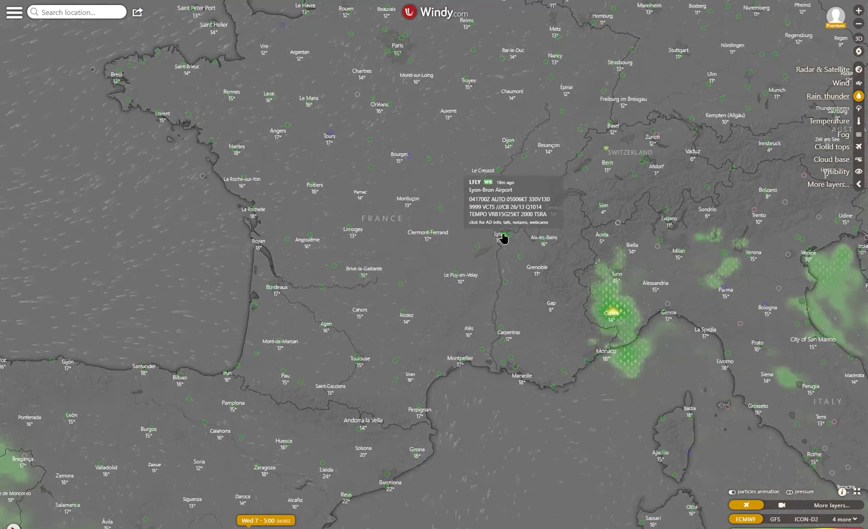
click(503, 238)
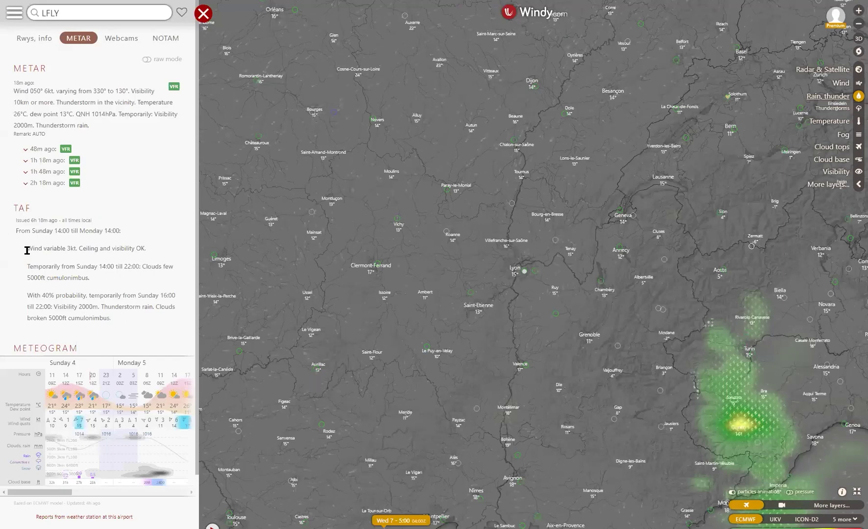
key(Escape)
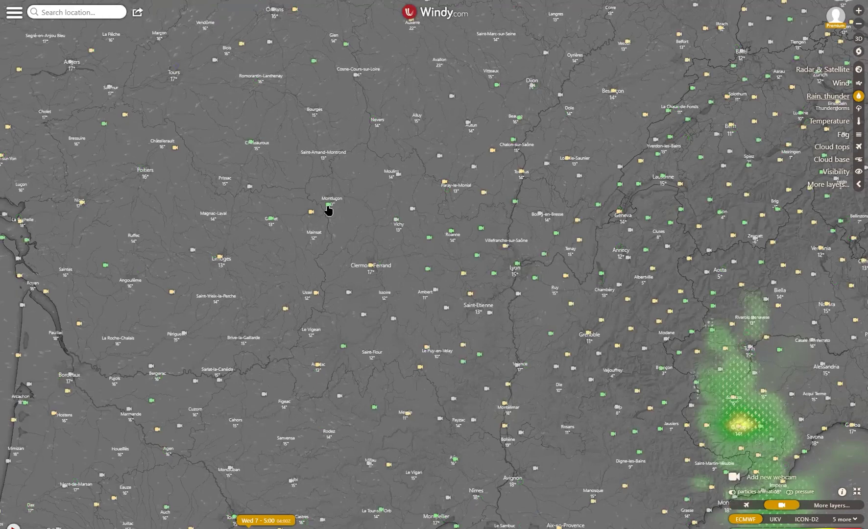
mouse_move(327, 210)
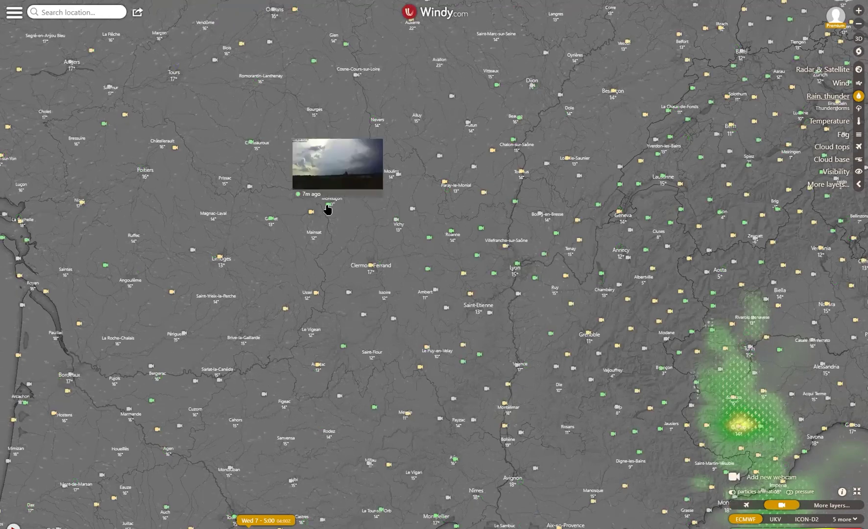
click(327, 208)
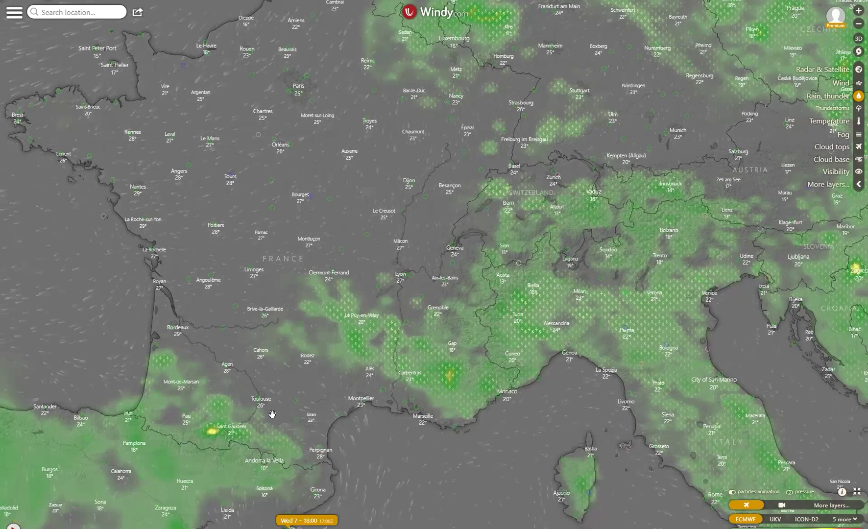
Plan a Distance & planning route from Le Puy-en-Velay via just north of Milan and Bolzano to Linz, and inspect the forecast along its first leg.
click(358, 317)
right_click(361, 331)
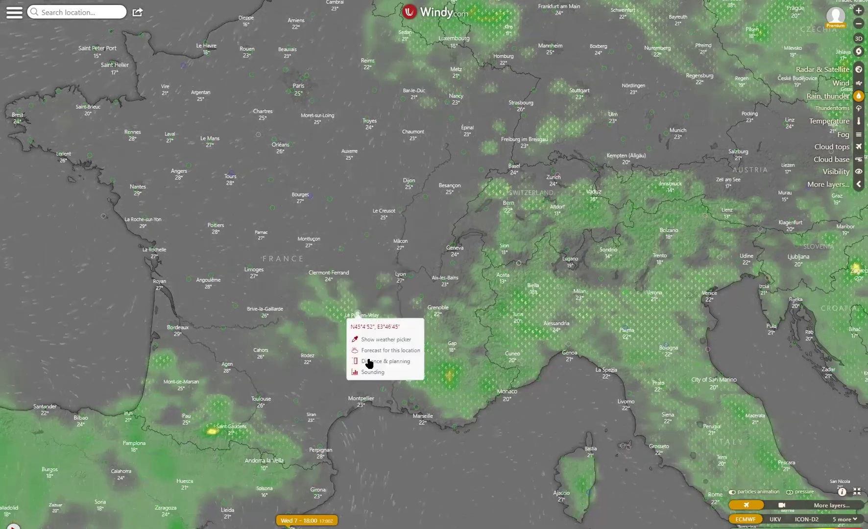
click(368, 361)
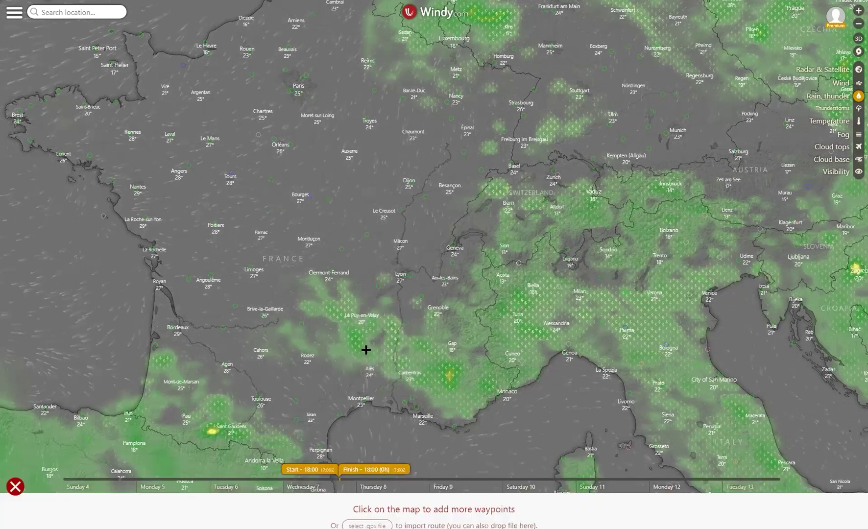
click(356, 313)
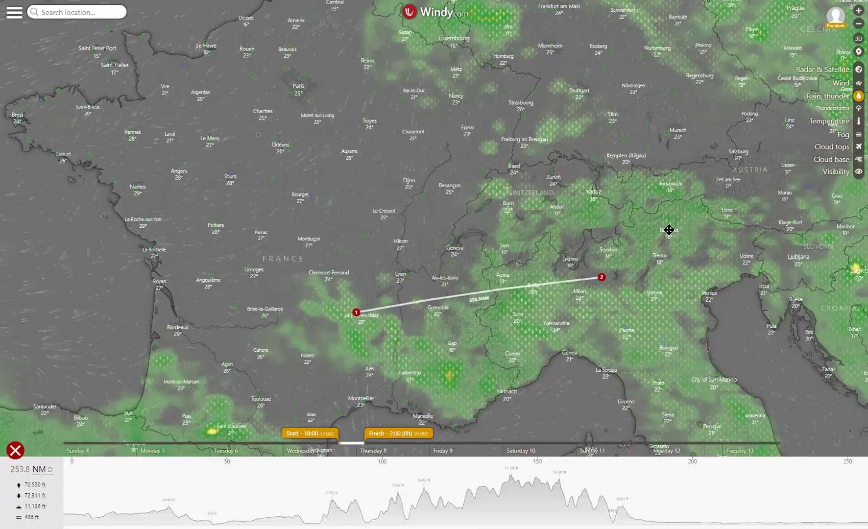
click(670, 230)
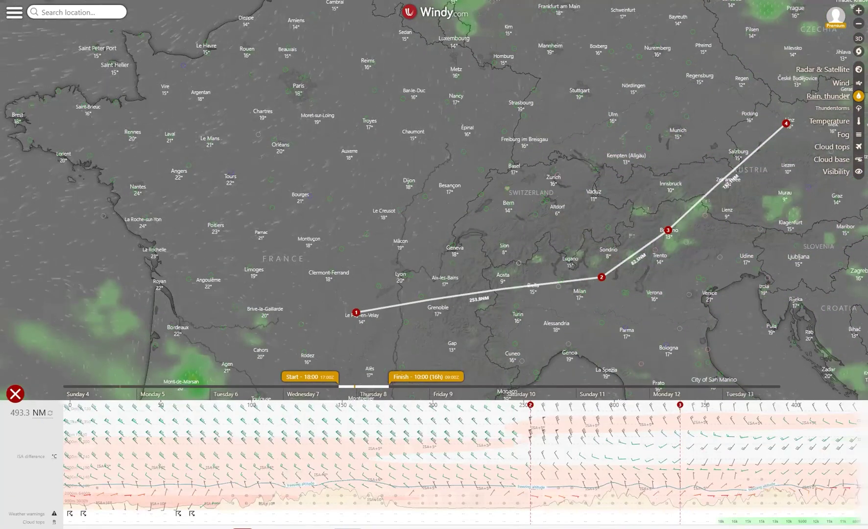
mouse_move(251, 515)
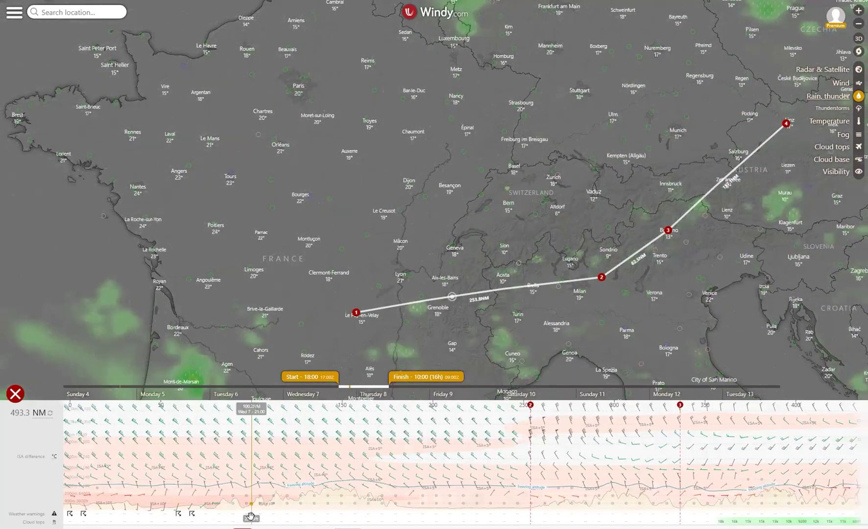